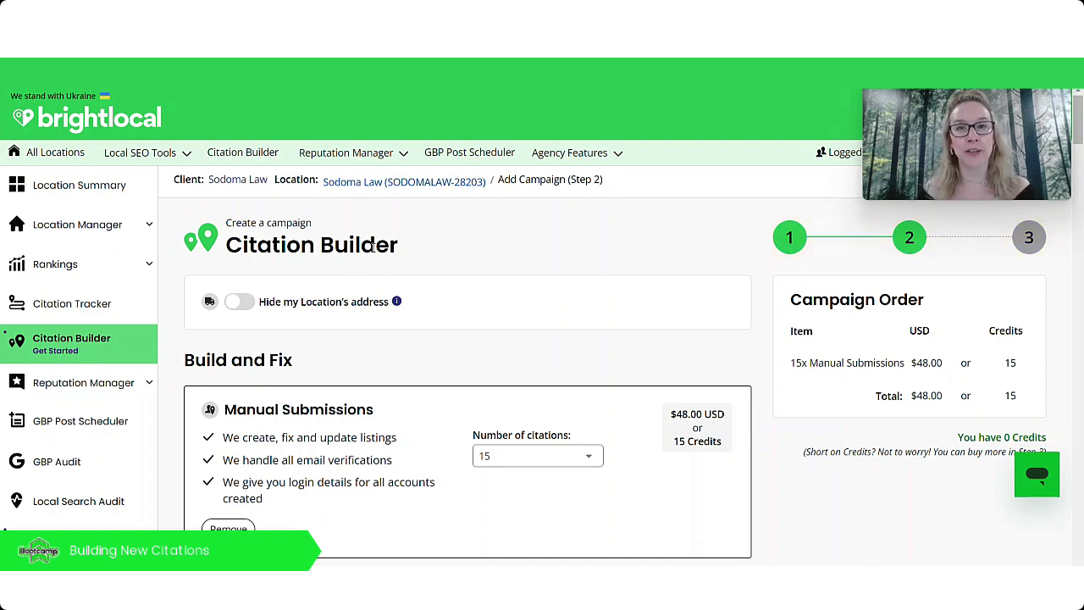
Turn on hiding of the location's address, then turn it back off.
{"action": "left_click", "coordinate": [248, 305]}
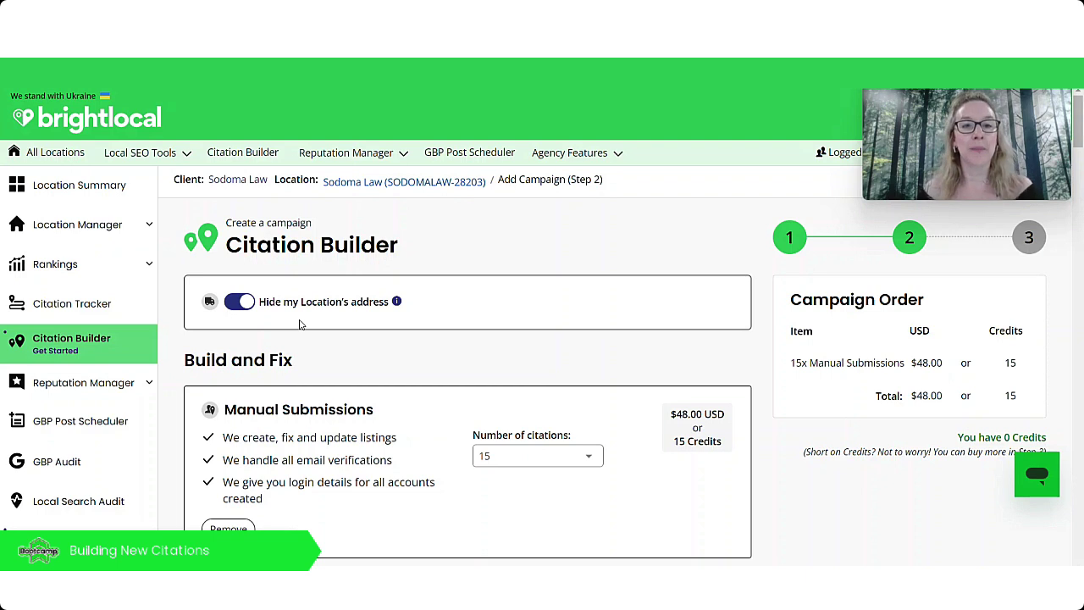
{"action": "left_click", "coordinate": [247, 306]}
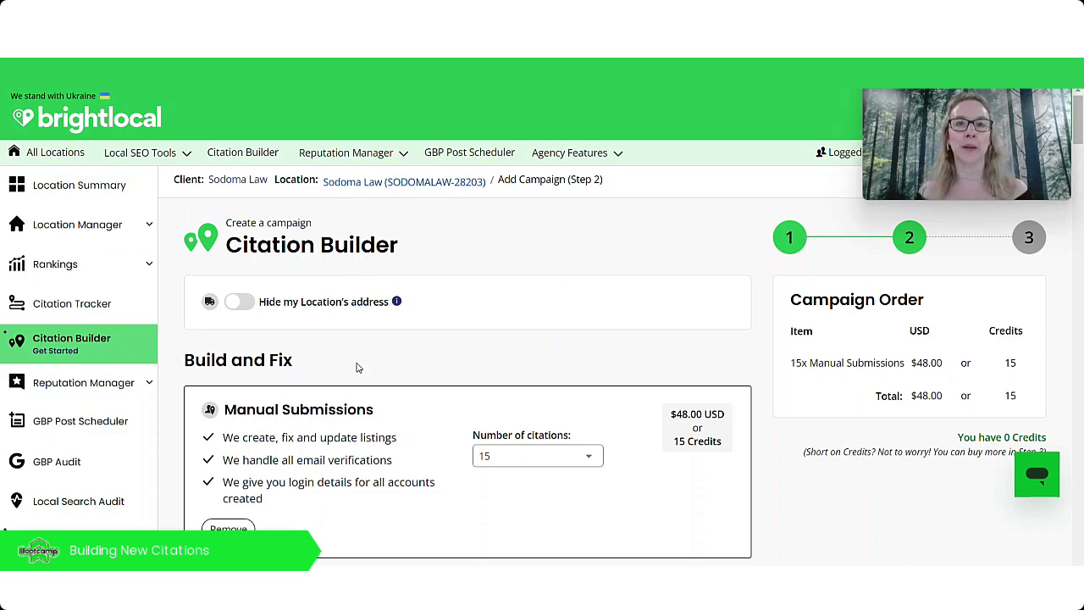
Set the number of citations for Manual Submissions to 25.
{"action": "scroll", "coordinate": [356, 367], "scroll_direction": "down", "scroll_amount": 1}
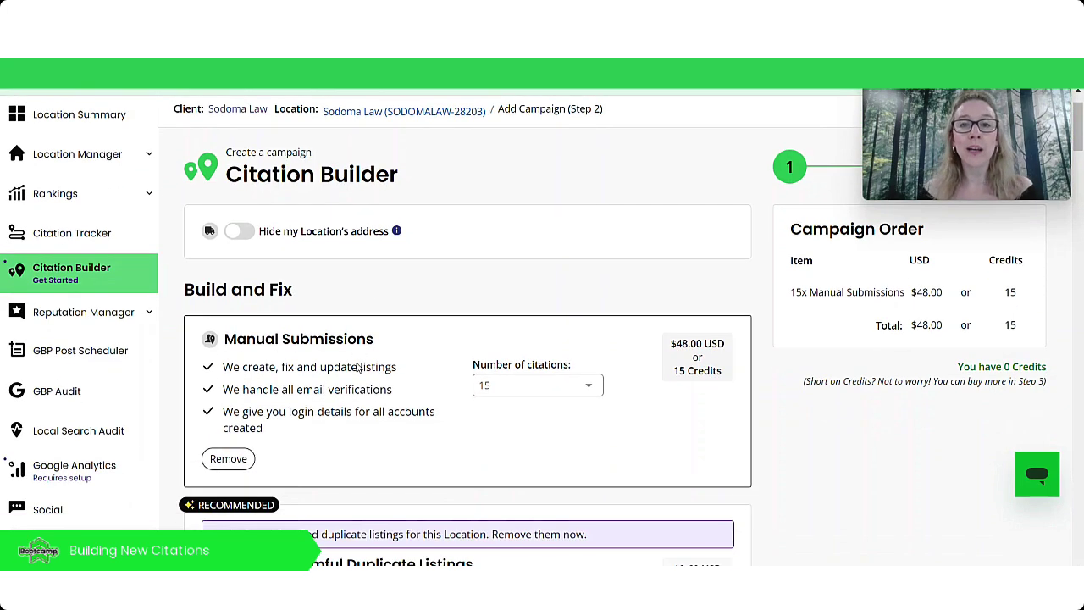
{"action": "scroll", "coordinate": [387, 389], "scroll_direction": "down", "scroll_amount": 1}
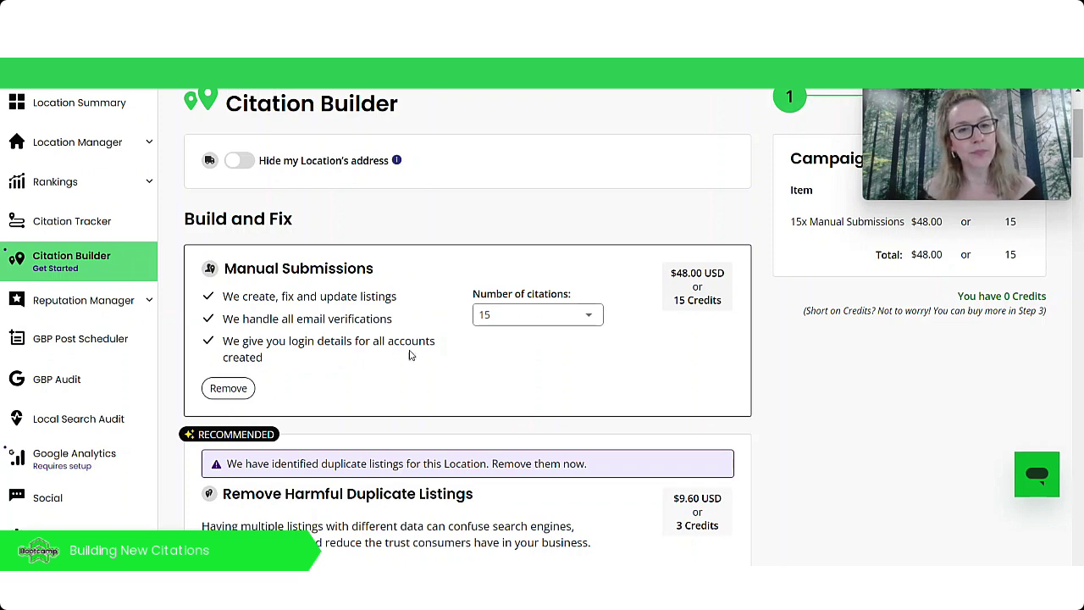
{"action": "left_click", "coordinate": [516, 319]}
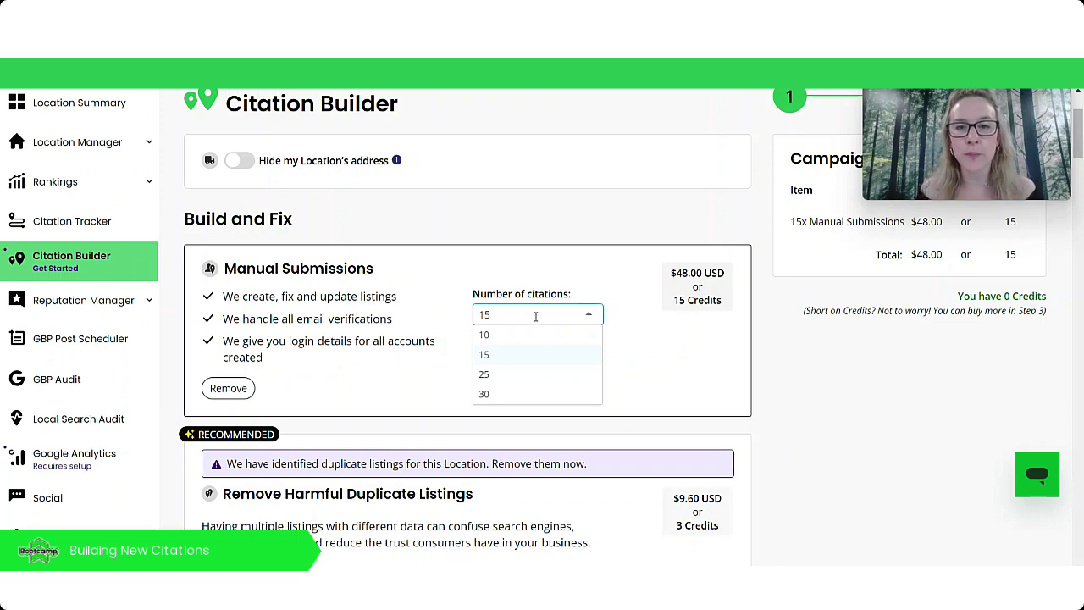
{"action": "left_click", "coordinate": [503, 375]}
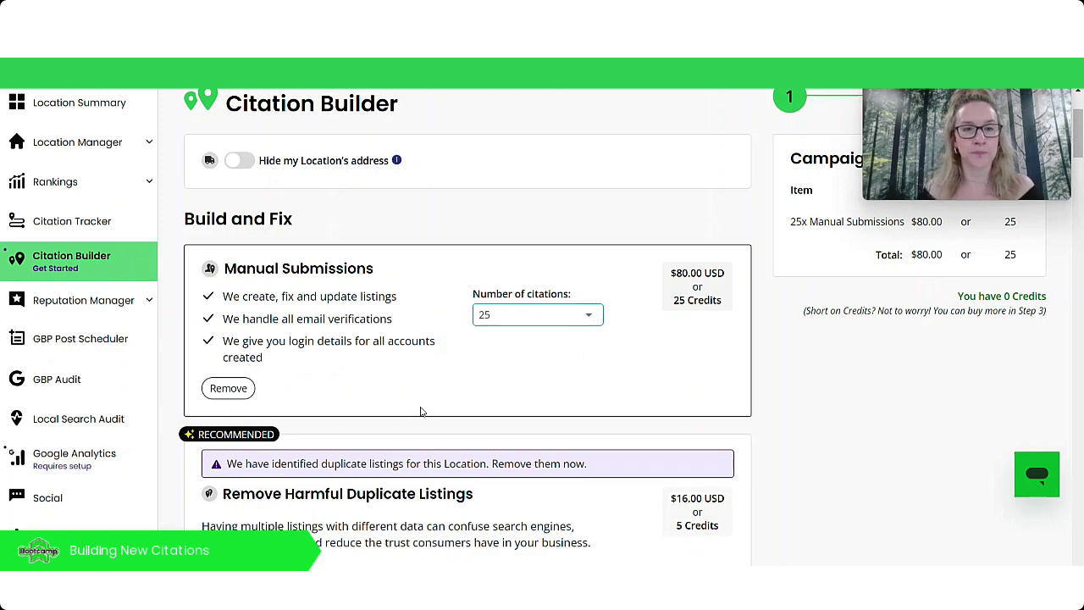
Add the Remove Harmful Duplicate Listings service to the campaign order.
{"action": "scroll", "coordinate": [417, 389], "scroll_direction": "down", "scroll_amount": 2}
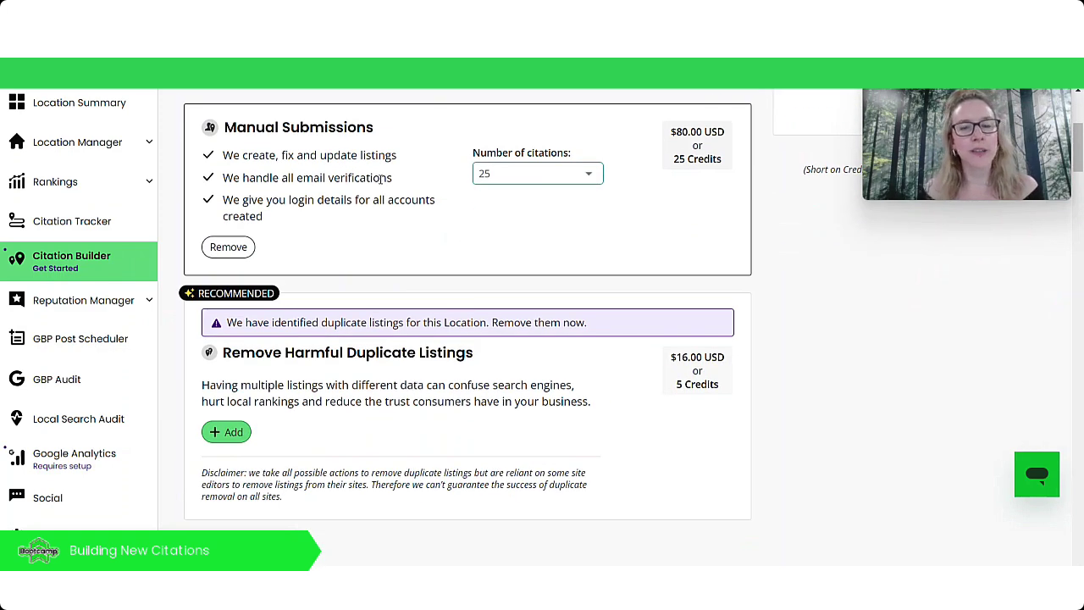
{"action": "scroll", "coordinate": [460, 443], "scroll_direction": "down", "scroll_amount": 1}
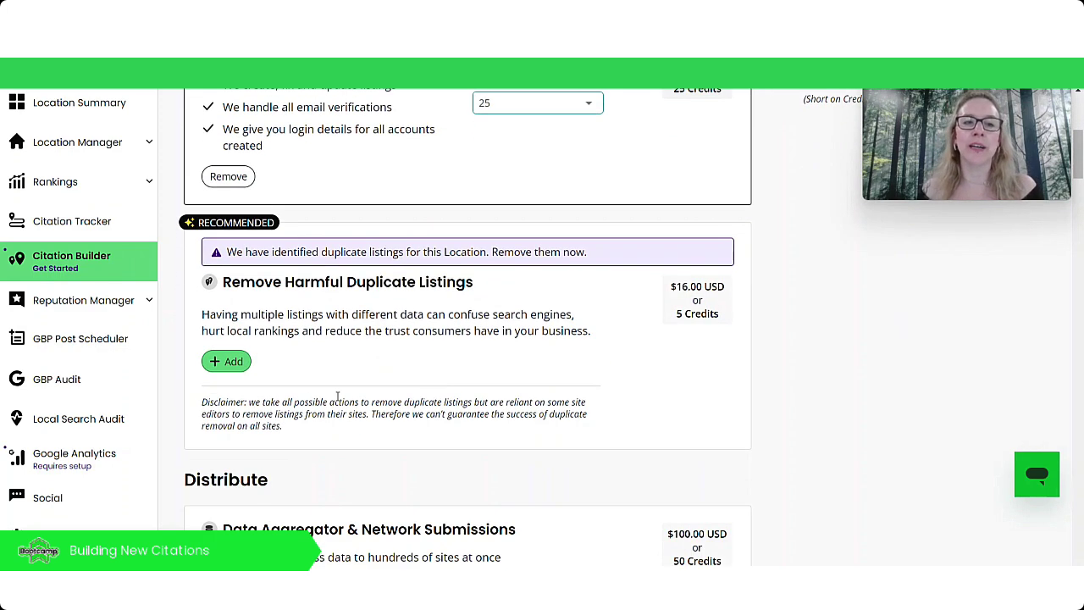
{"action": "scroll", "coordinate": [342, 388], "scroll_direction": "down", "scroll_amount": 1}
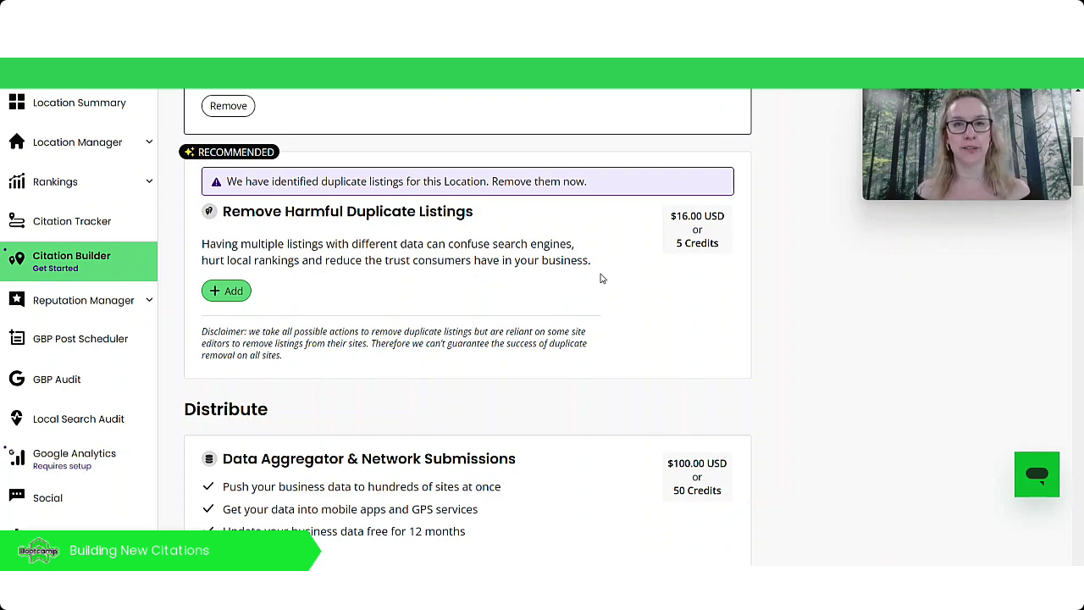
{"action": "scroll", "coordinate": [506, 328], "scroll_direction": "down", "scroll_amount": 2}
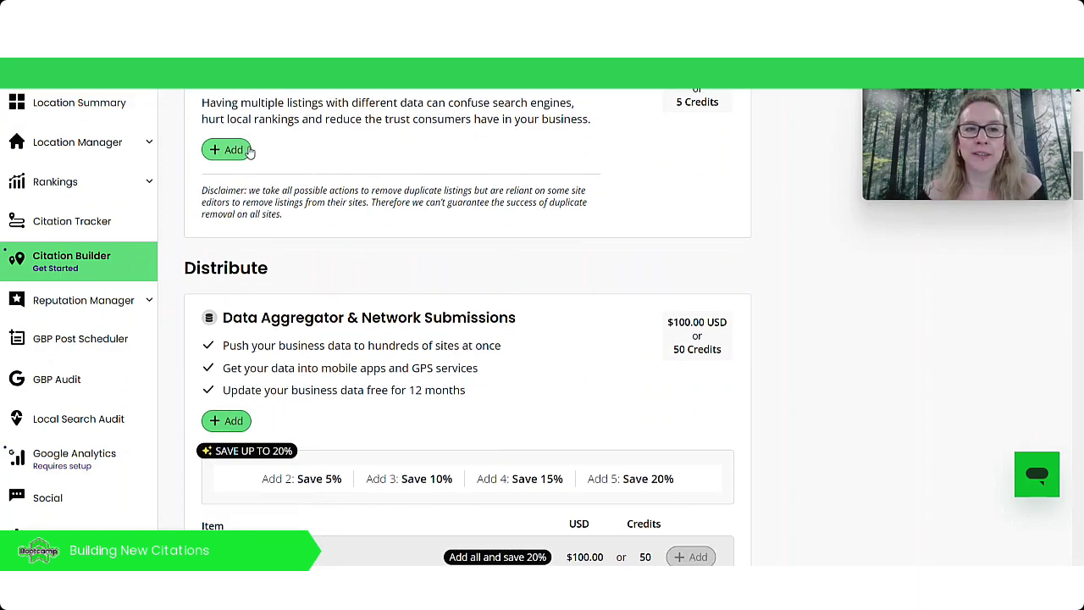
{"action": "left_click", "coordinate": [234, 150]}
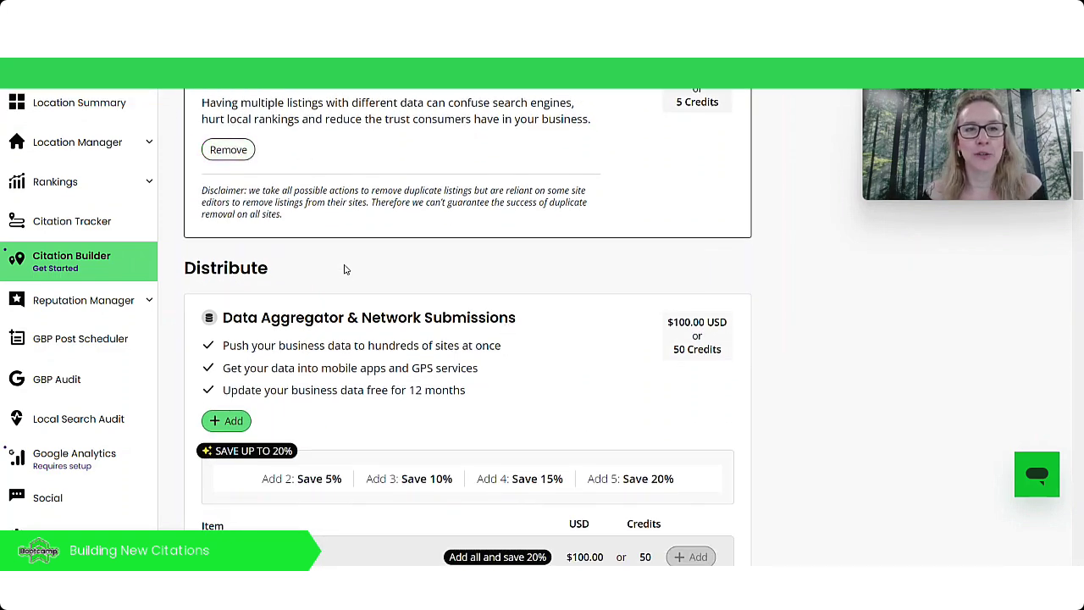
Add Data Aggregator & Network Submissions with all aggregators to the campaign order.
{"action": "scroll", "coordinate": [346, 264], "scroll_direction": "up", "scroll_amount": 2}
{"action": "scroll", "coordinate": [568, 312], "scroll_direction": "down", "scroll_amount": 5}
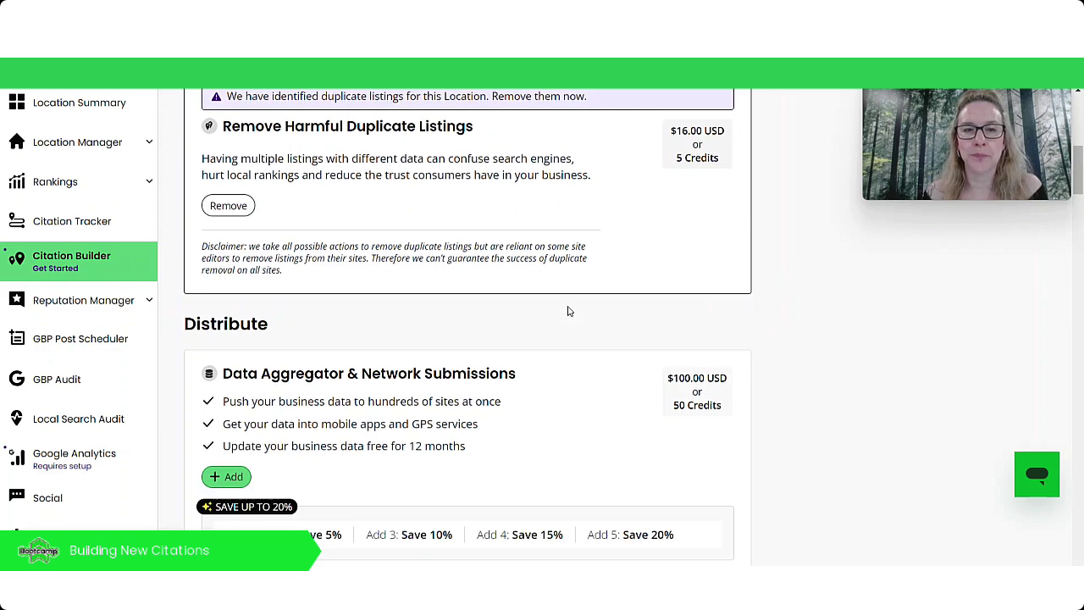
{"action": "scroll", "coordinate": [568, 311], "scroll_direction": "up", "scroll_amount": 1}
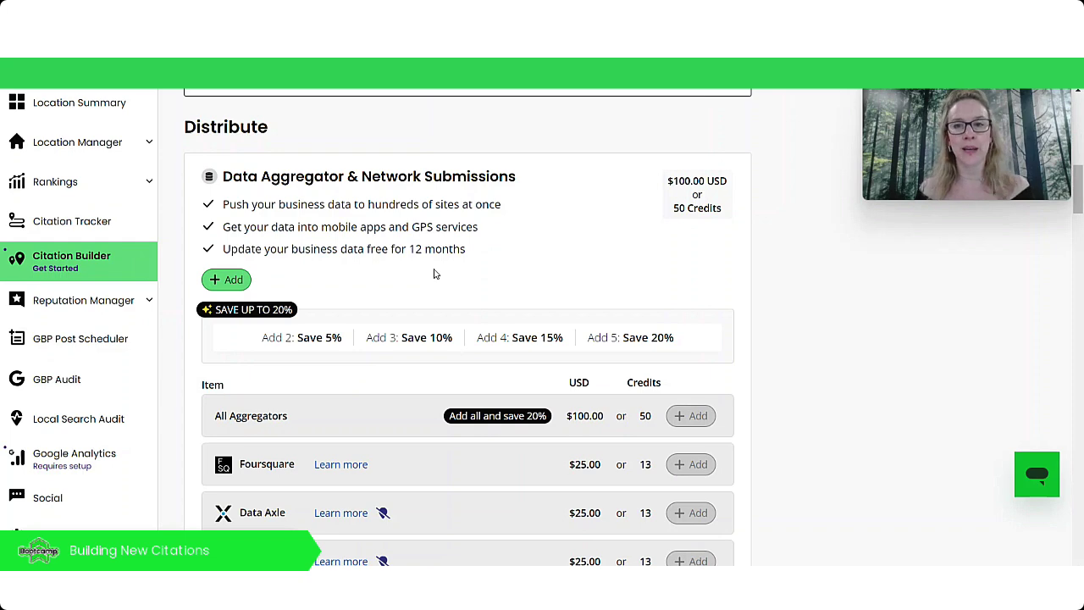
{"action": "left_click", "coordinate": [233, 280]}
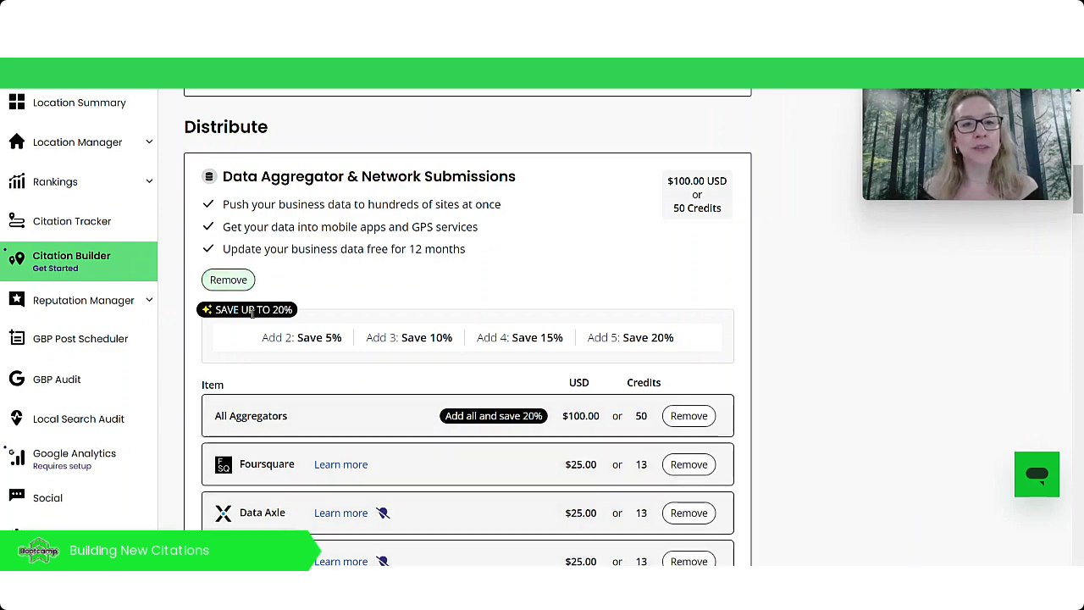
Read the details of the GPS Network aggregator, close them, and make sure all aggregators are added to the order.
{"action": "scroll", "coordinate": [440, 306], "scroll_direction": "down", "scroll_amount": 3}
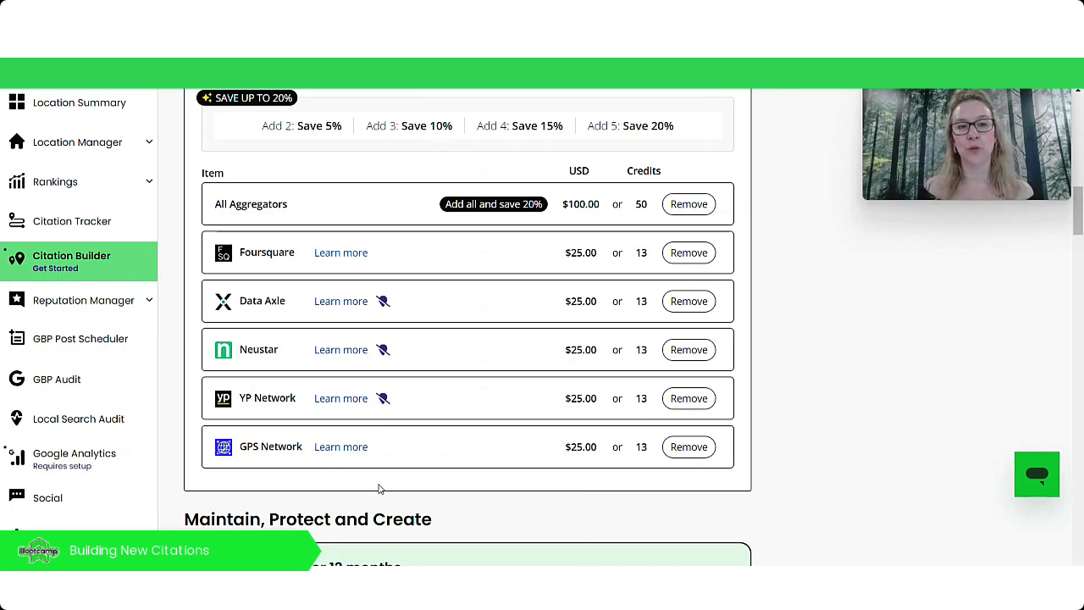
{"action": "left_click", "coordinate": [343, 449]}
{"action": "scroll", "coordinate": [643, 212], "scroll_direction": "down", "scroll_amount": 2}
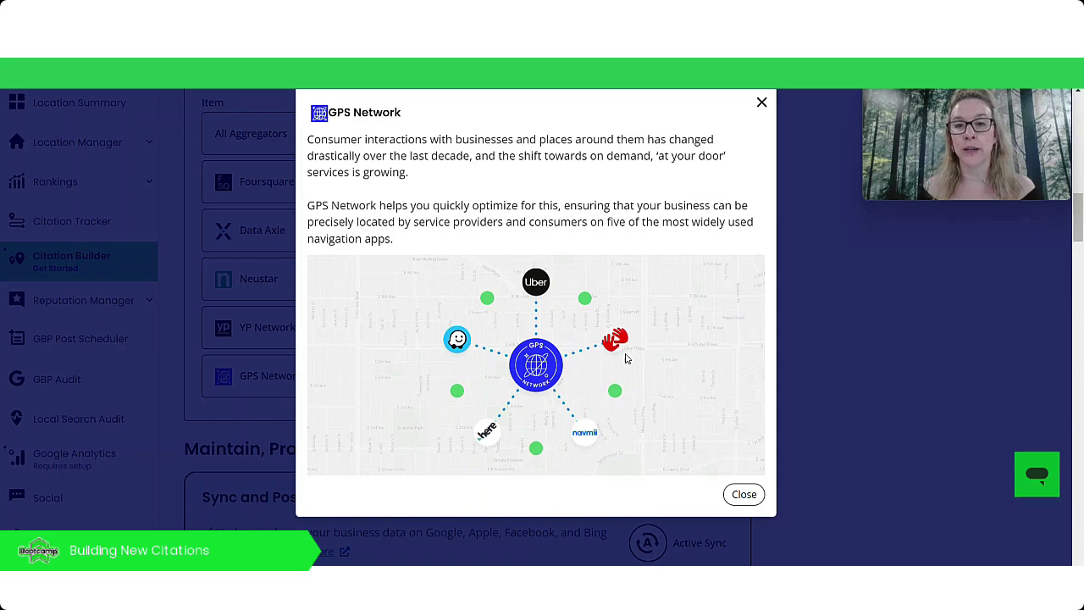
{"action": "left_click", "coordinate": [762, 102]}
{"action": "scroll", "coordinate": [622, 252], "scroll_direction": "up", "scroll_amount": 1}
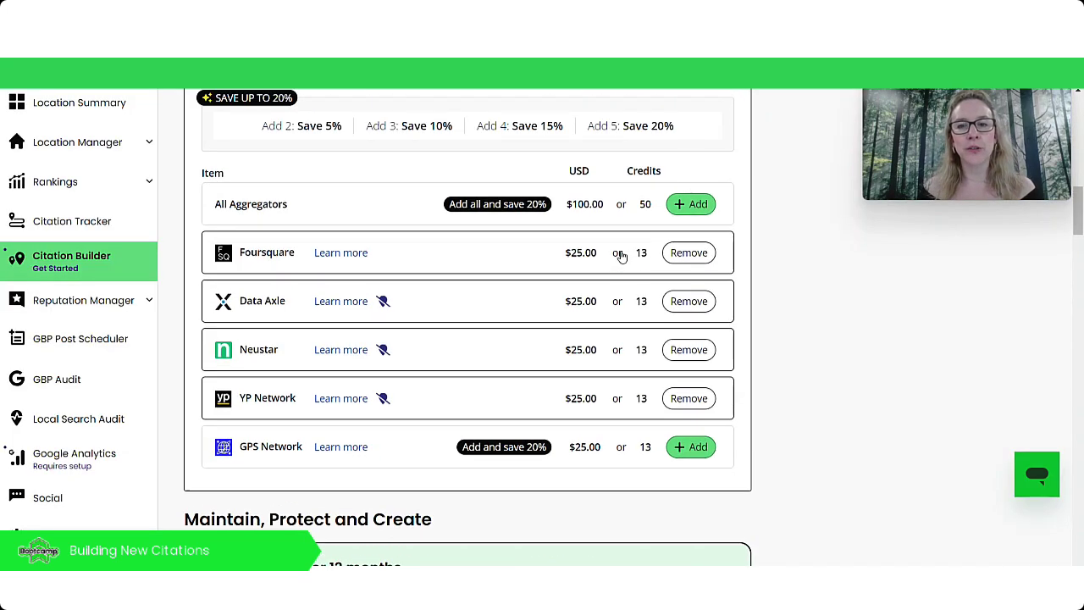
{"action": "left_click", "coordinate": [676, 209]}
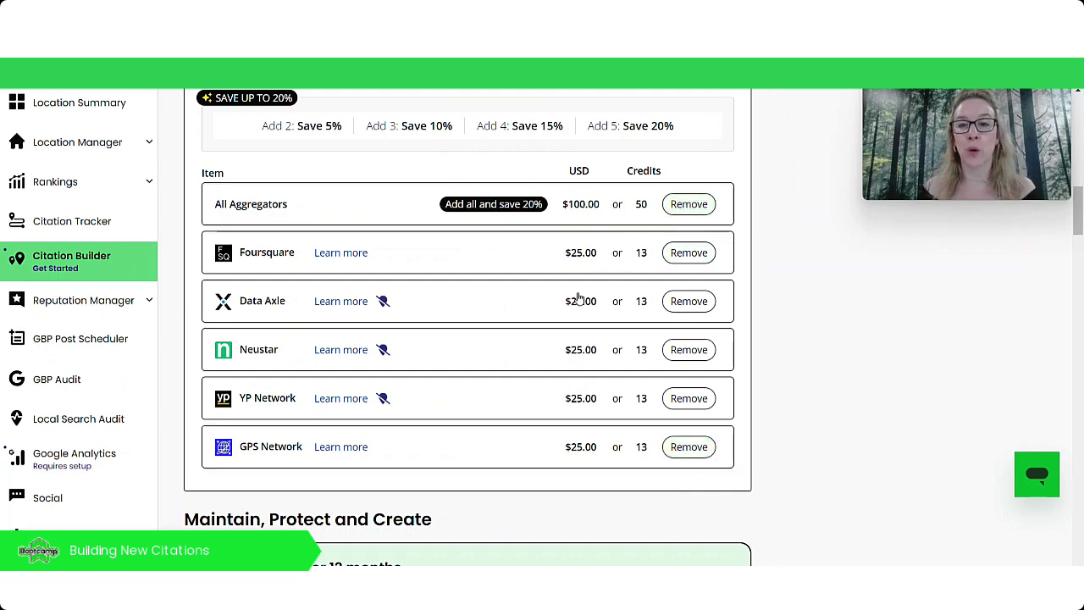
Add the Sync and Post for 12 months package to the campaign order.
{"action": "scroll", "coordinate": [575, 327], "scroll_direction": "down", "scroll_amount": 3}
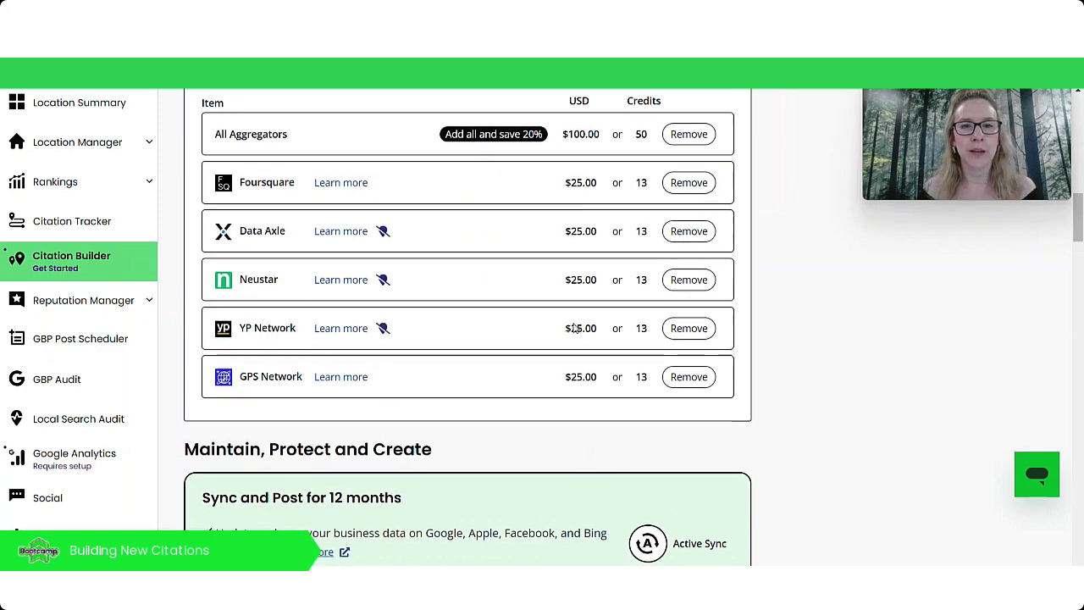
{"action": "scroll", "coordinate": [574, 328], "scroll_direction": "down", "scroll_amount": 1}
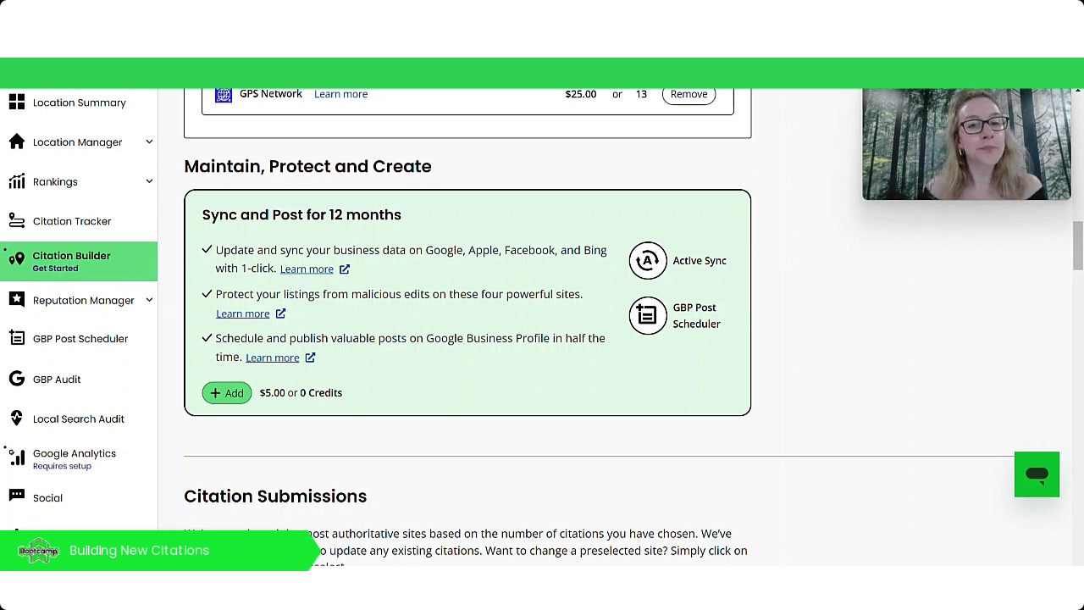
{"action": "left_click", "coordinate": [230, 400]}
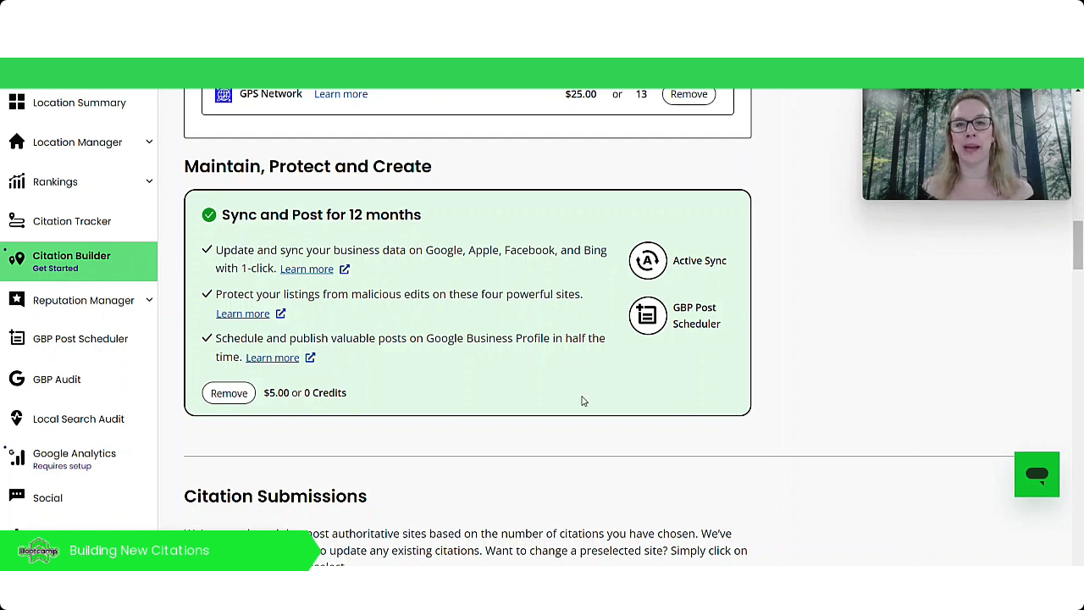
Review the services added to the campaign and the order summary, from Manual Submissions through Sync and Post.
{"action": "scroll", "coordinate": [560, 398], "scroll_direction": "up", "scroll_amount": 10}
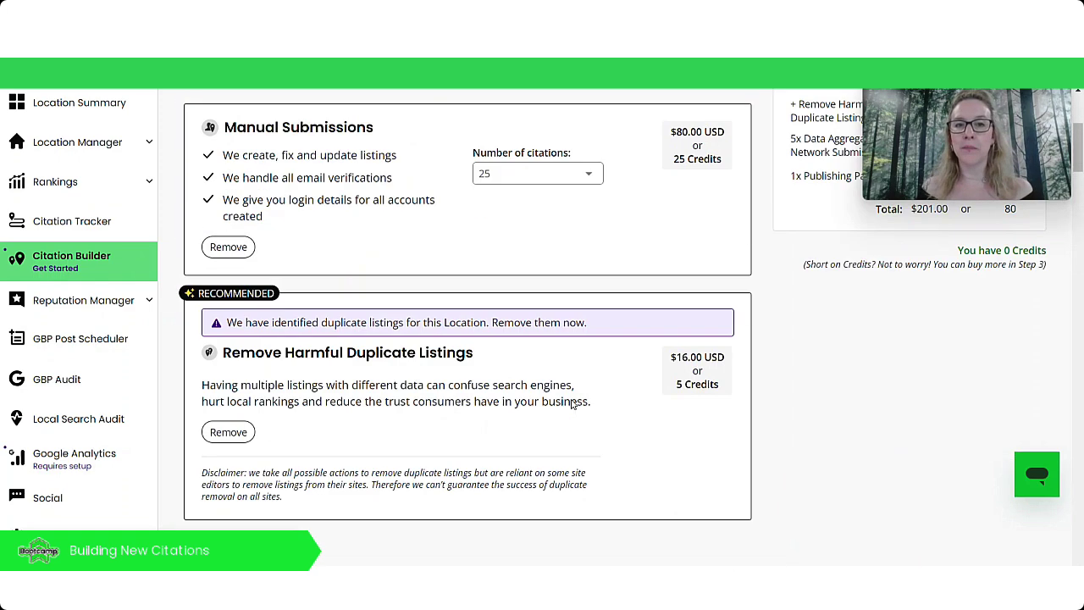
{"action": "scroll", "coordinate": [498, 356], "scroll_direction": "up", "scroll_amount": 2}
{"action": "scroll", "coordinate": [467, 368], "scroll_direction": "down", "scroll_amount": 4}
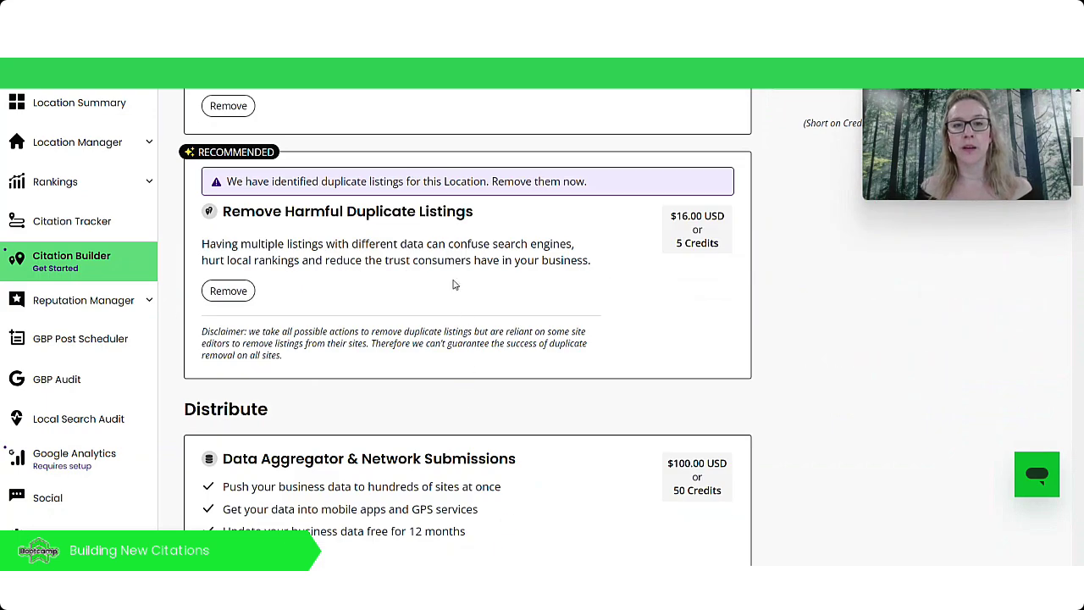
{"action": "scroll", "coordinate": [442, 237], "scroll_direction": "down", "scroll_amount": 3}
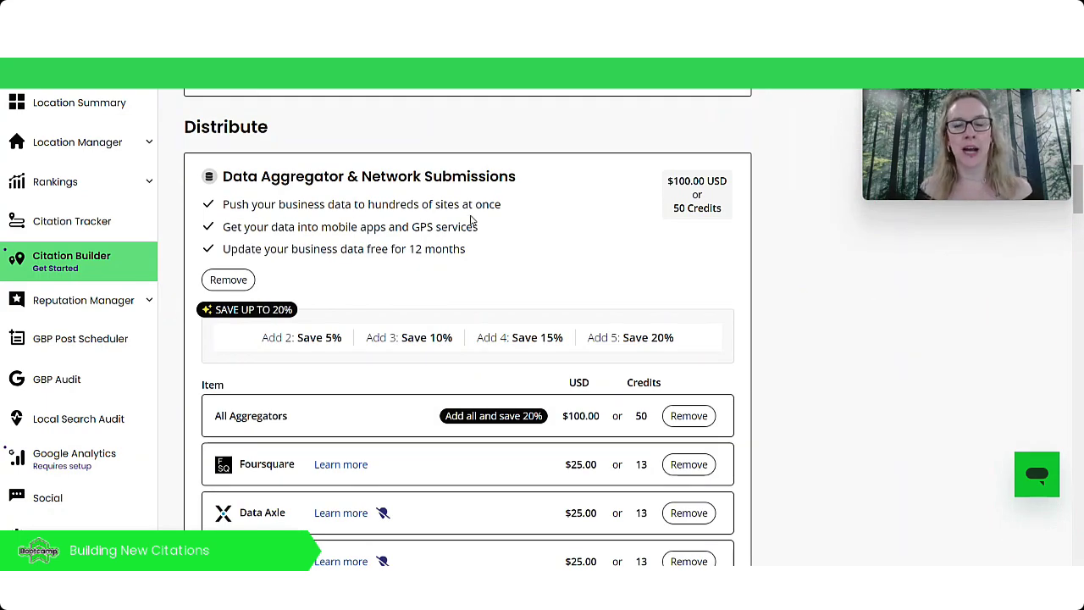
{"action": "scroll", "coordinate": [471, 224], "scroll_direction": "down", "scroll_amount": 7}
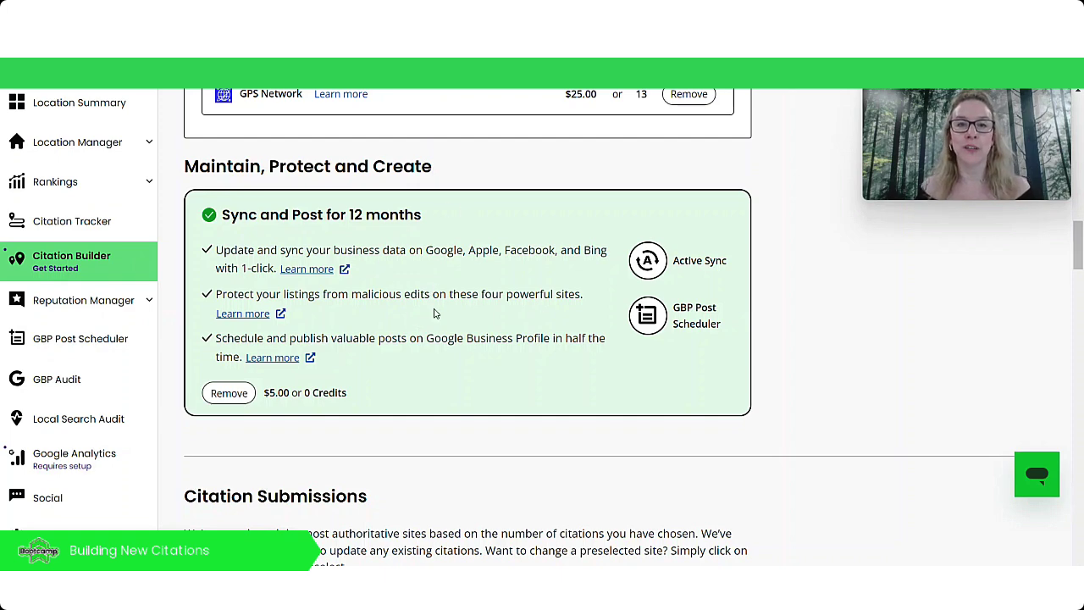
Read the submission notes for yelp.com and deselect brownbook.net from the existing citations marked for update.
{"action": "scroll", "coordinate": [440, 314], "scroll_direction": "down", "scroll_amount": 3}
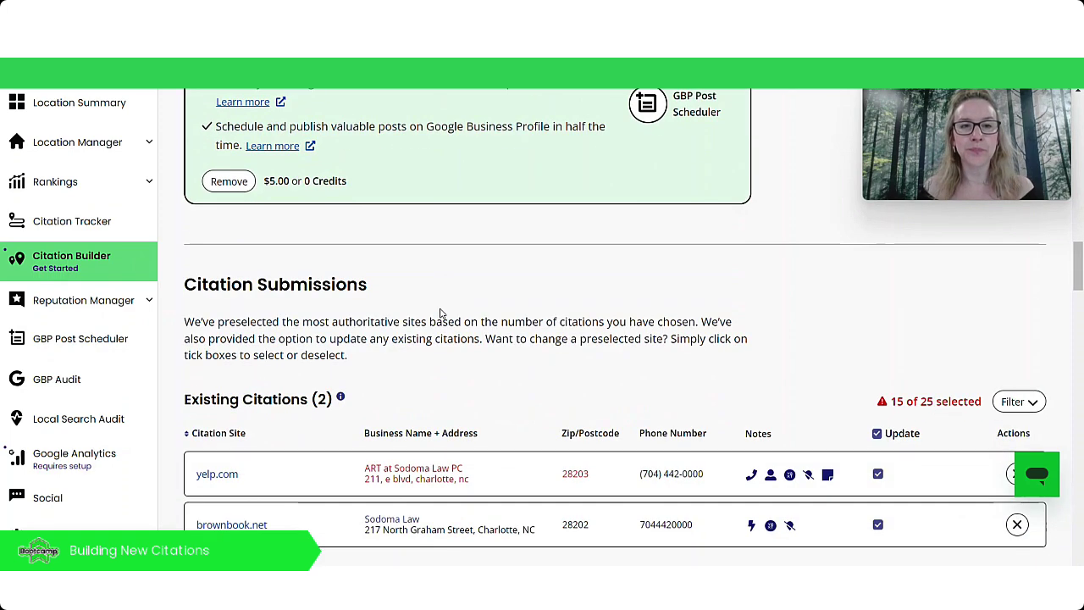
{"action": "scroll", "coordinate": [447, 302], "scroll_direction": "down", "scroll_amount": 1}
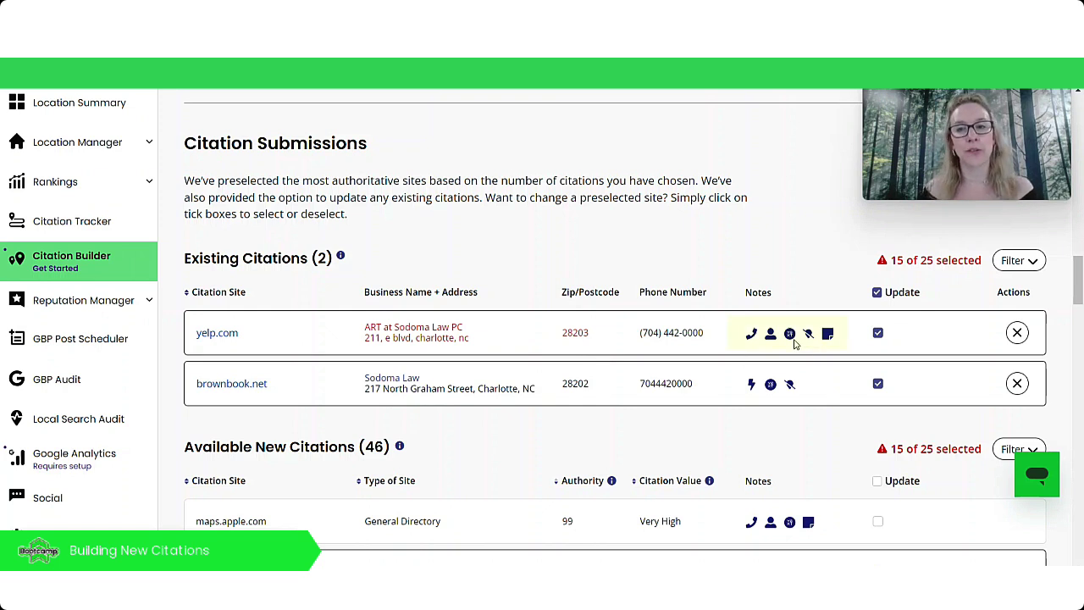
{"action": "mouse_move", "coordinate": [749, 339]}
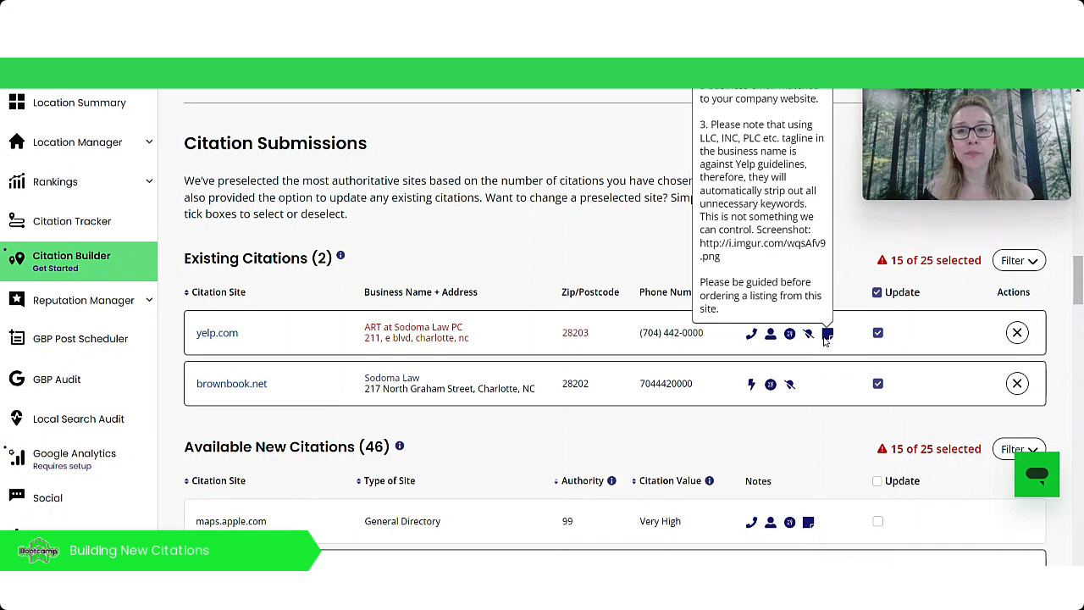
{"action": "scroll", "coordinate": [826, 338], "scroll_direction": "up", "scroll_amount": 5}
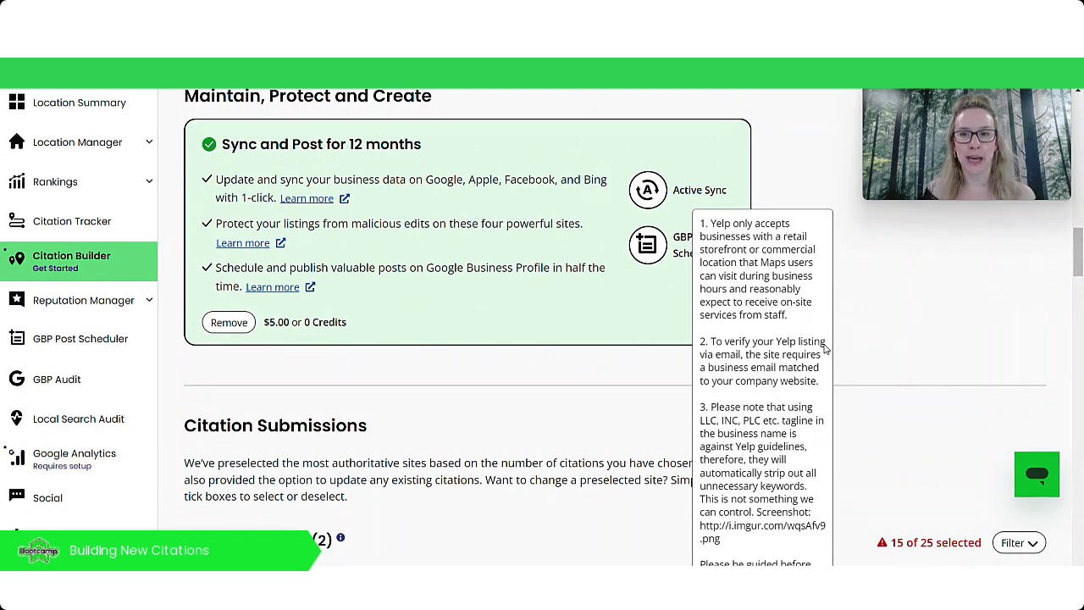
{"action": "scroll", "coordinate": [826, 347], "scroll_direction": "down", "scroll_amount": 4}
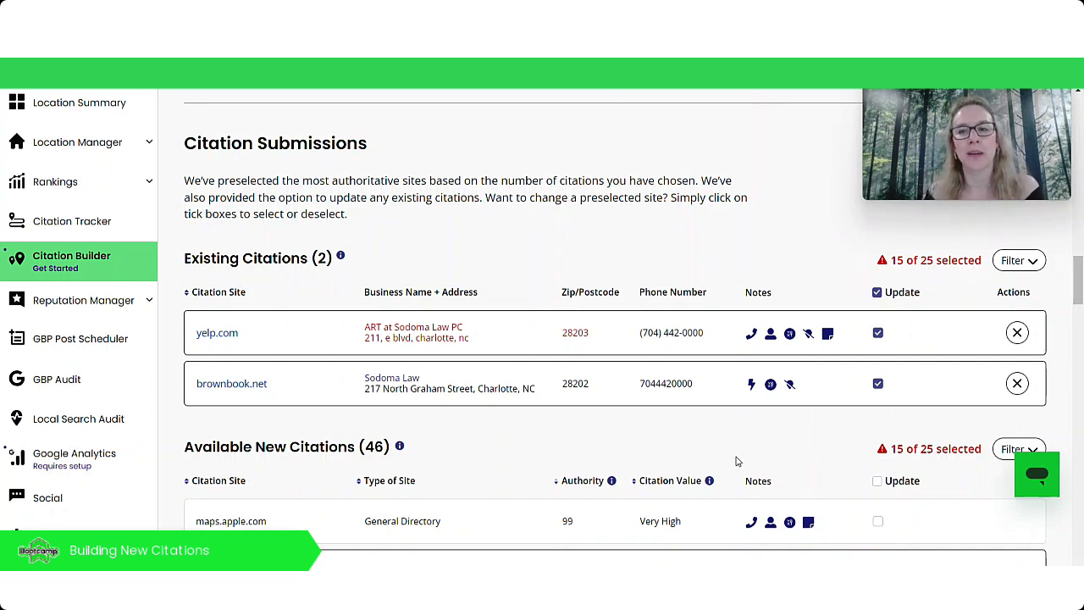
{"action": "left_click", "coordinate": [877, 383]}
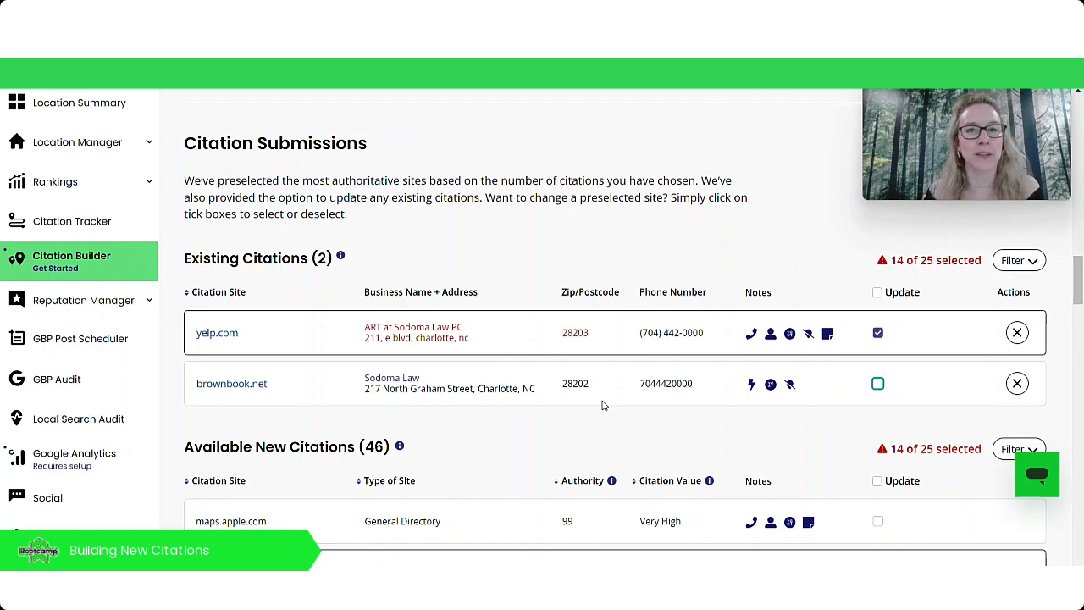
Select the niche directory lawlink.com among the available new citations and read its submission notes.
{"action": "scroll", "coordinate": [626, 412], "scroll_direction": "down", "scroll_amount": 3}
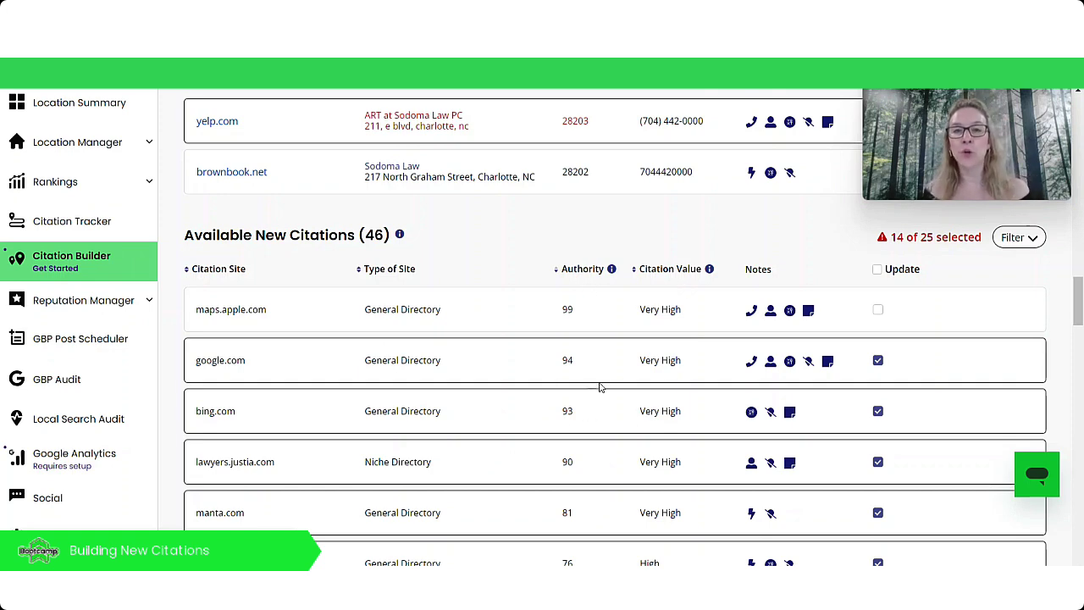
{"action": "scroll", "coordinate": [599, 387], "scroll_direction": "down", "scroll_amount": 6}
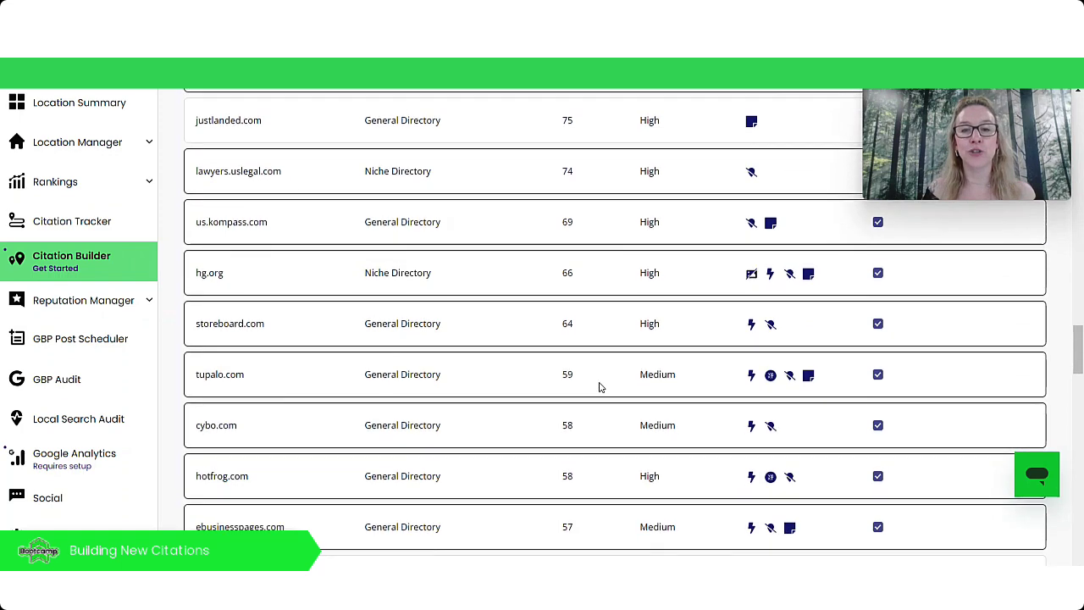
{"action": "scroll", "coordinate": [600, 382], "scroll_direction": "down", "scroll_amount": 3}
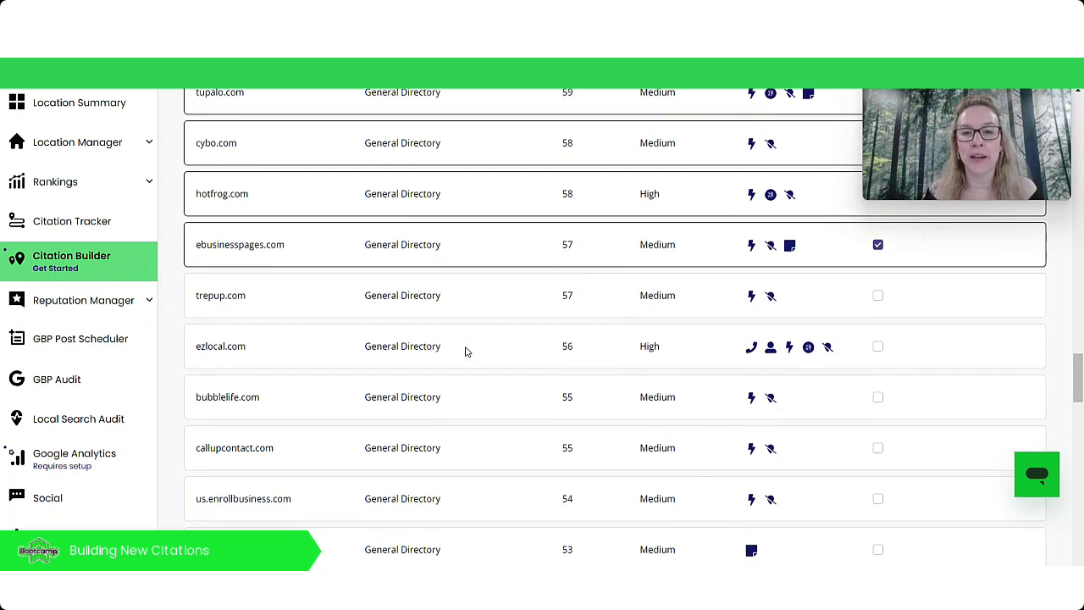
{"action": "scroll", "coordinate": [504, 311], "scroll_direction": "down", "scroll_amount": 4}
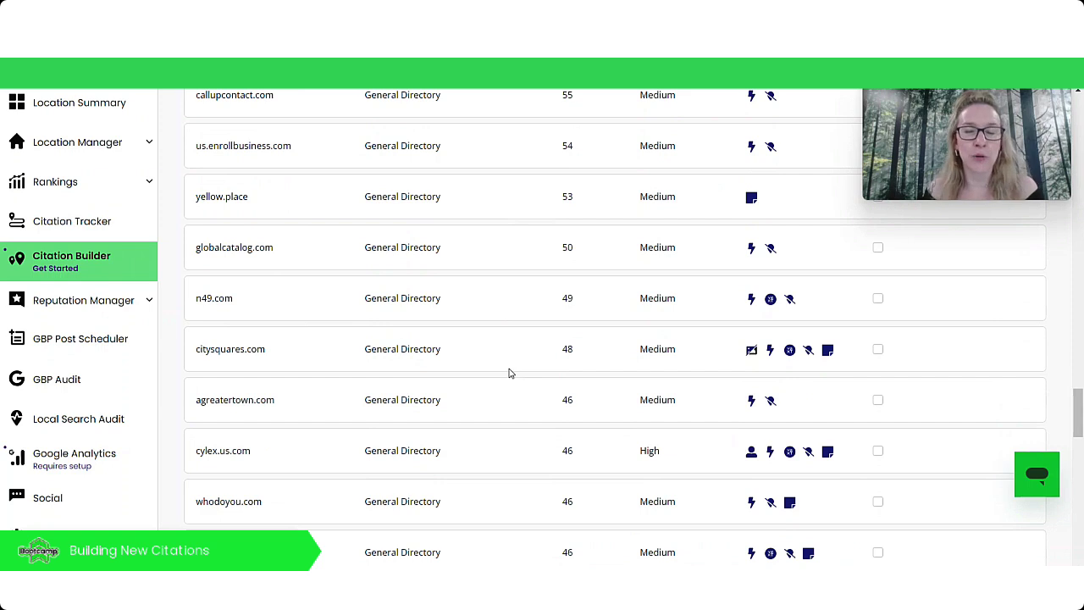
{"action": "scroll", "coordinate": [503, 399], "scroll_direction": "down", "scroll_amount": 1}
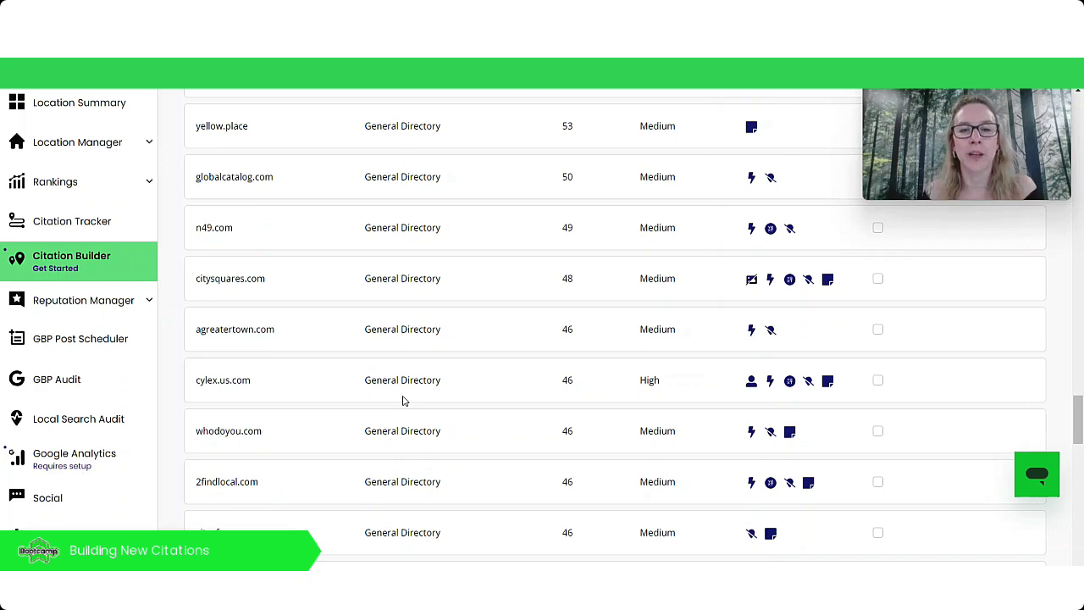
{"action": "scroll", "coordinate": [406, 390], "scroll_direction": "down", "scroll_amount": 4}
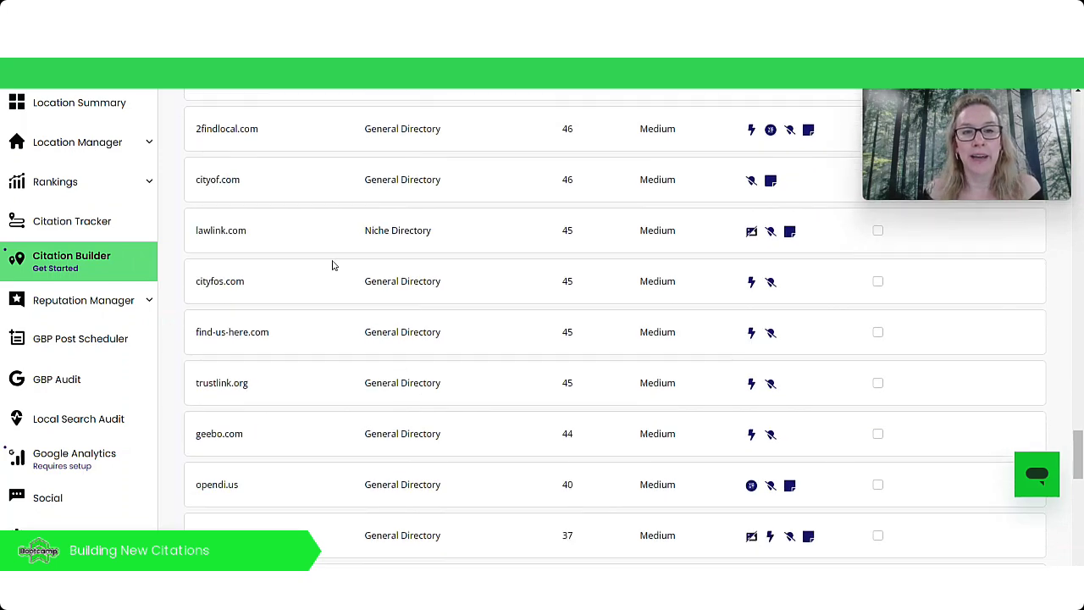
{"action": "scroll", "coordinate": [405, 256], "scroll_direction": "up", "scroll_amount": 1}
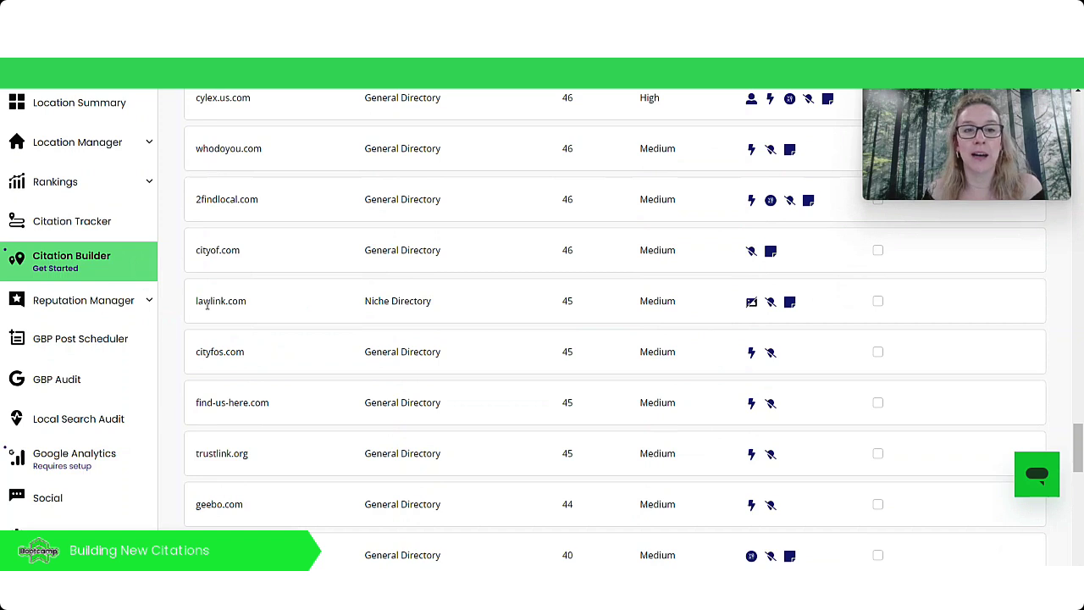
{"action": "left_click", "coordinate": [878, 302]}
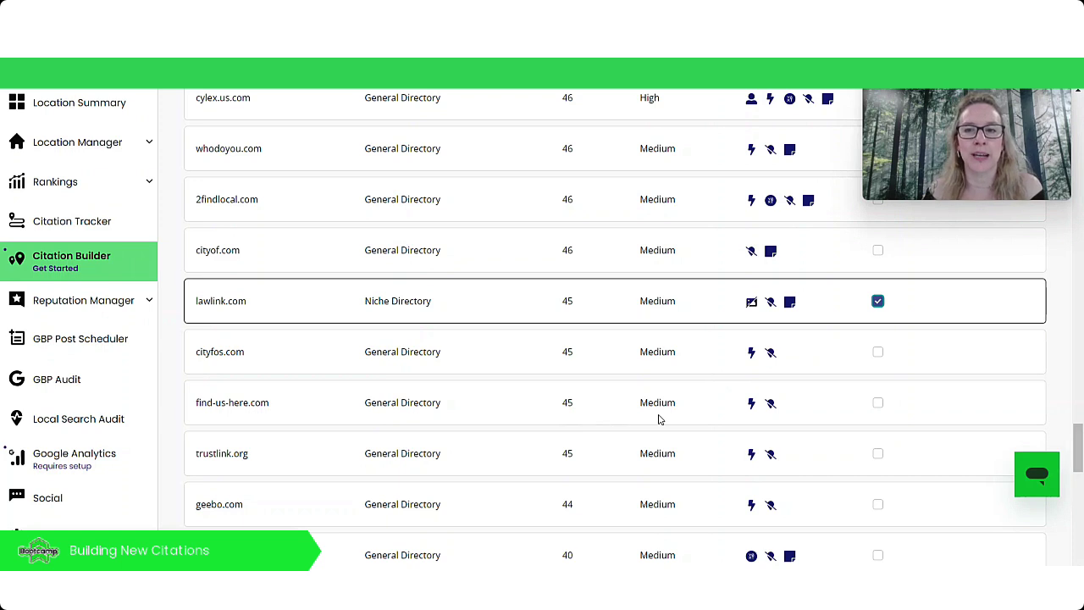
{"action": "mouse_move", "coordinate": [753, 309]}
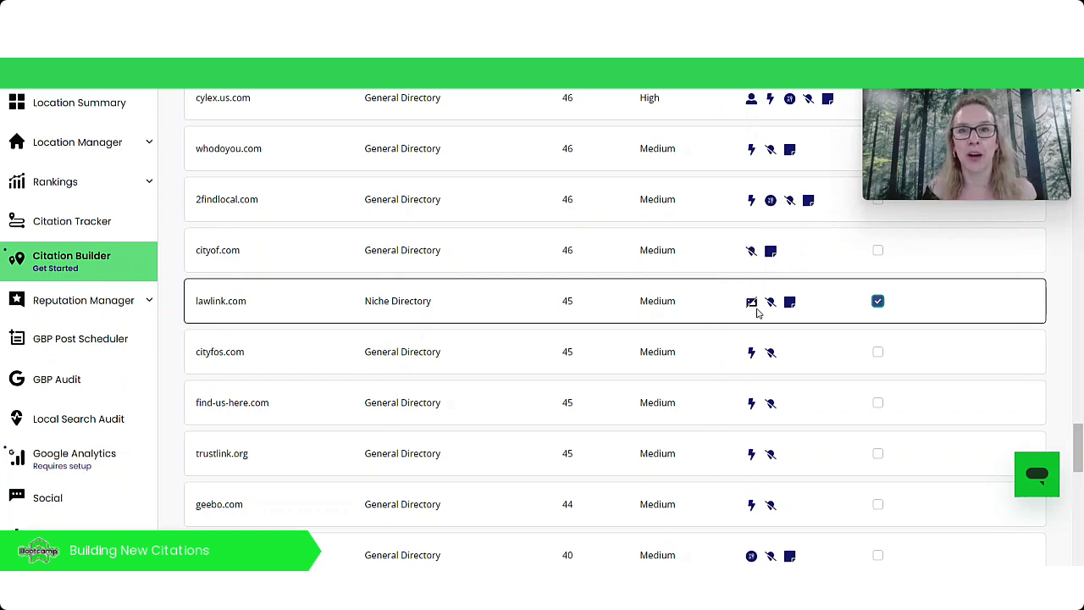
{"action": "mouse_move", "coordinate": [793, 309]}
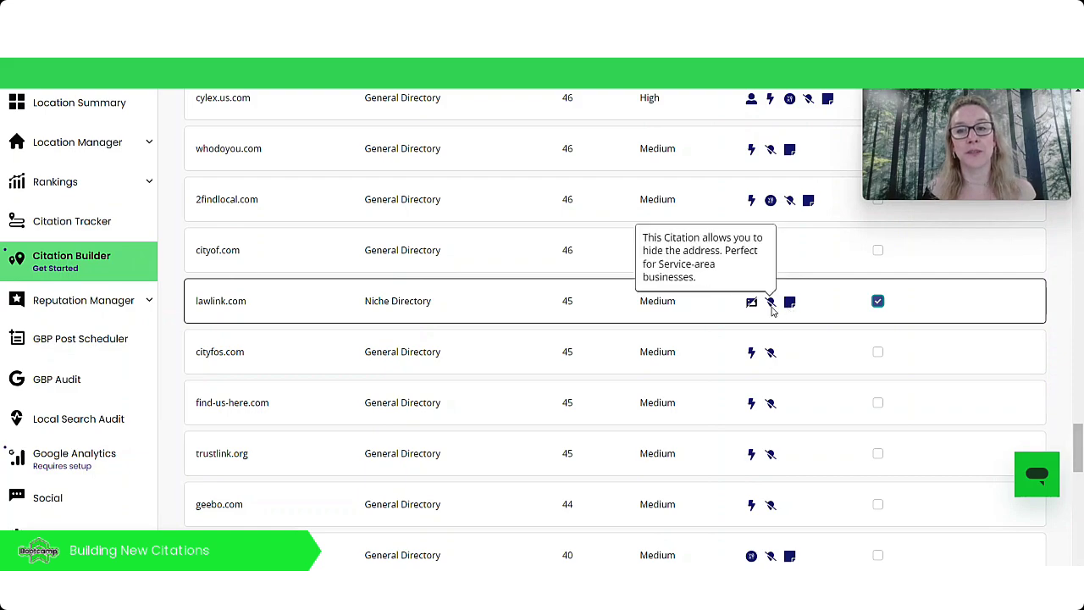
Check how many citations are selected and add maps.apple.com, justlanded.com and trepup.com to the new citations.
{"action": "scroll", "coordinate": [663, 341], "scroll_direction": "up", "scroll_amount": 7}
{"action": "scroll", "coordinate": [660, 349], "scroll_direction": "up", "scroll_amount": 15}
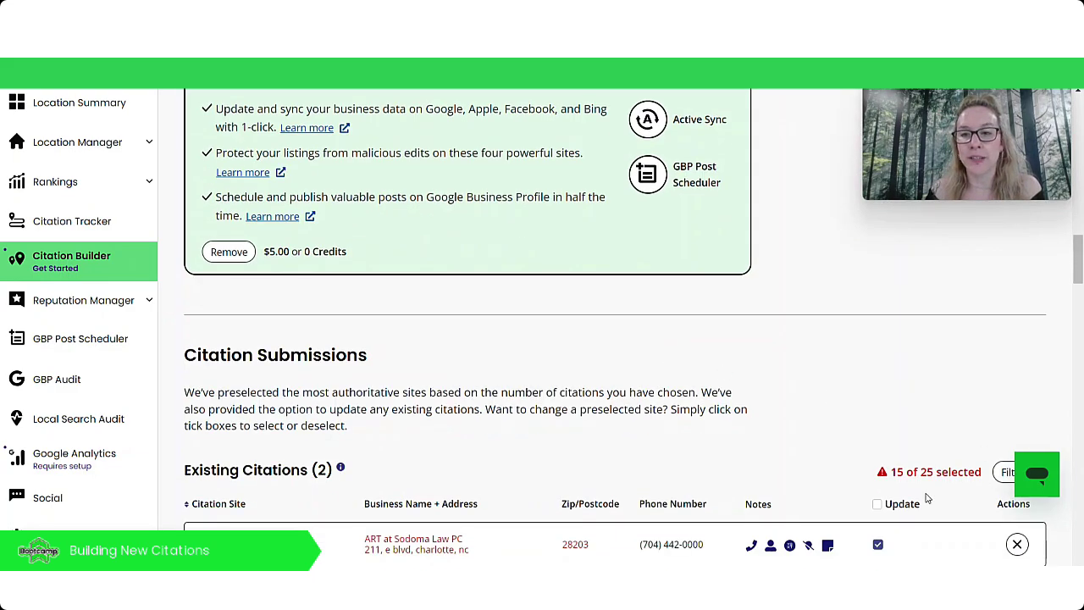
{"action": "scroll", "coordinate": [885, 480], "scroll_direction": "down", "scroll_amount": 1}
{"action": "scroll", "coordinate": [809, 415], "scroll_direction": "down", "scroll_amount": 5}
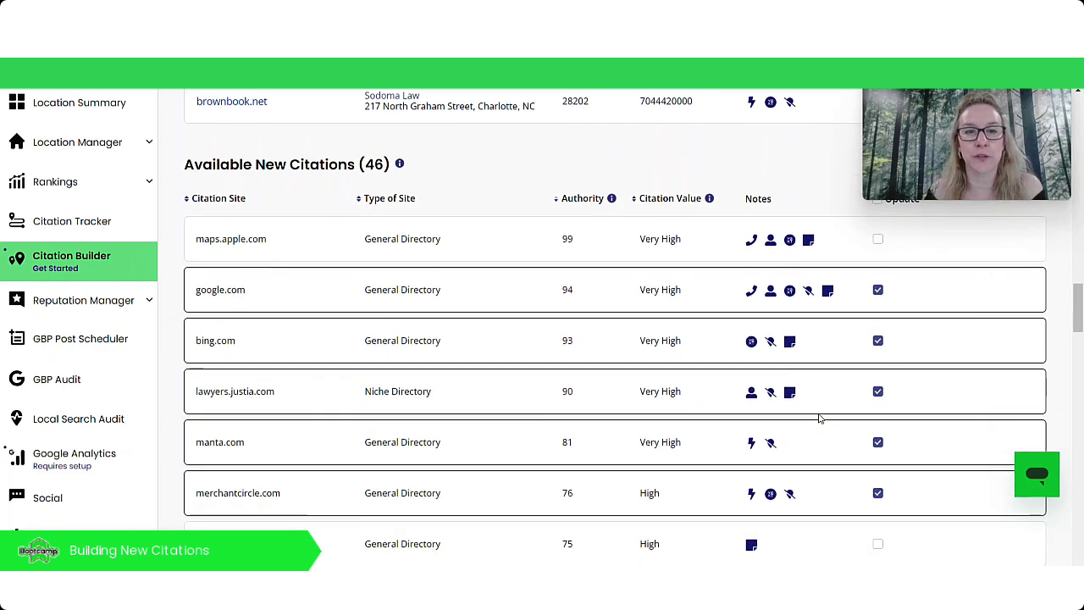
{"action": "left_click", "coordinate": [878, 240]}
{"action": "scroll", "coordinate": [873, 271], "scroll_direction": "down", "scroll_amount": 3}
{"action": "left_click", "coordinate": [879, 264]}
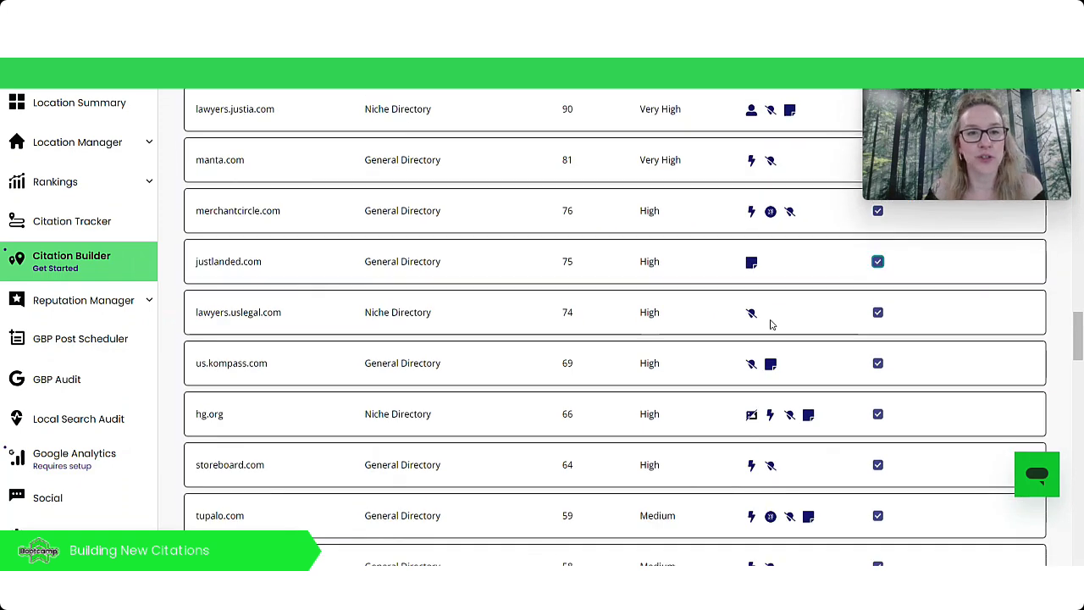
{"action": "scroll", "coordinate": [840, 322], "scroll_direction": "down", "scroll_amount": 4}
{"action": "left_click", "coordinate": [879, 435]}
Add yellow.place, globalcatalog.com, agreatertown.com and citysquares.com to the selected new citations.
{"action": "scroll", "coordinate": [881, 432], "scroll_direction": "down", "scroll_amount": 3}
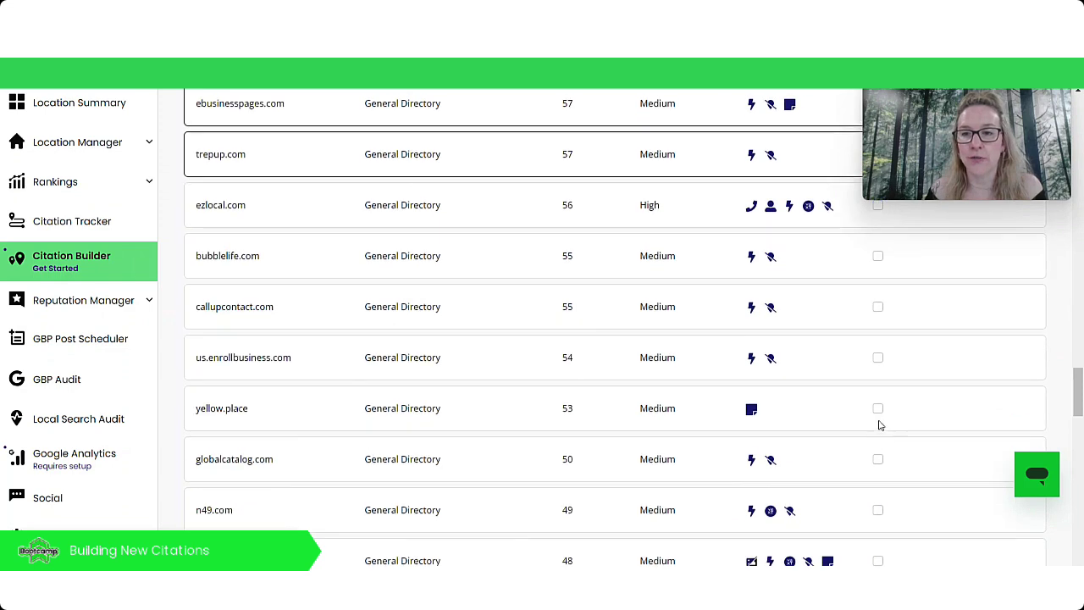
{"action": "left_click", "coordinate": [878, 411]}
{"action": "left_click", "coordinate": [879, 459]}
{"action": "scroll", "coordinate": [879, 460], "scroll_direction": "down", "scroll_amount": 1}
{"action": "scroll", "coordinate": [878, 460], "scroll_direction": "down", "scroll_amount": 2}
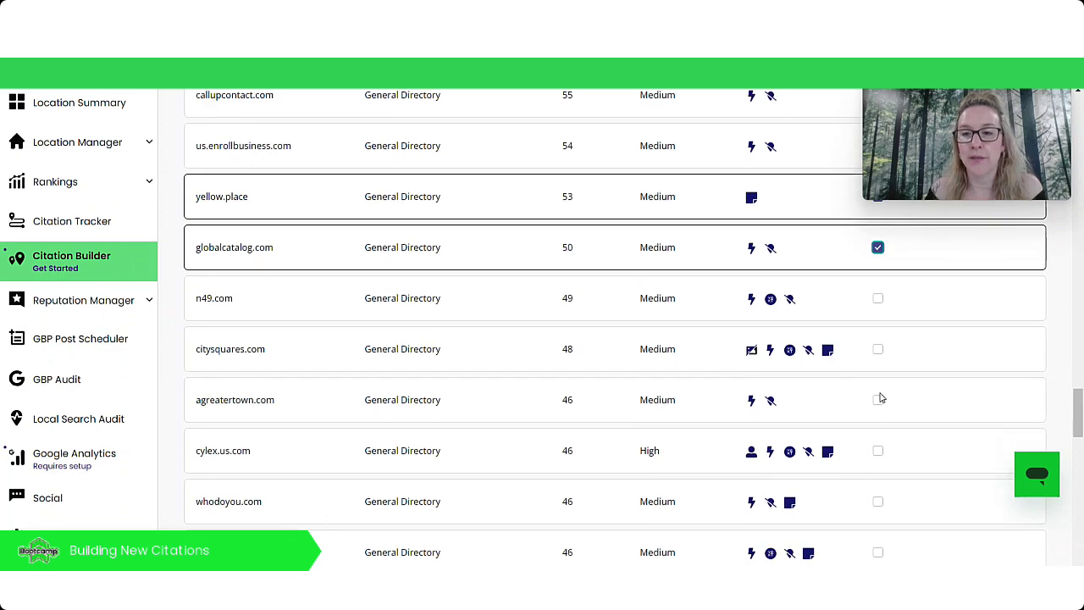
{"action": "left_click", "coordinate": [877, 399]}
{"action": "left_click", "coordinate": [877, 349]}
Add trustlink.org, find-us-here.com and akama.com to the selected new citations, and try to add lawyerlegion.com.
{"action": "scroll", "coordinate": [868, 412], "scroll_direction": "down", "scroll_amount": 5}
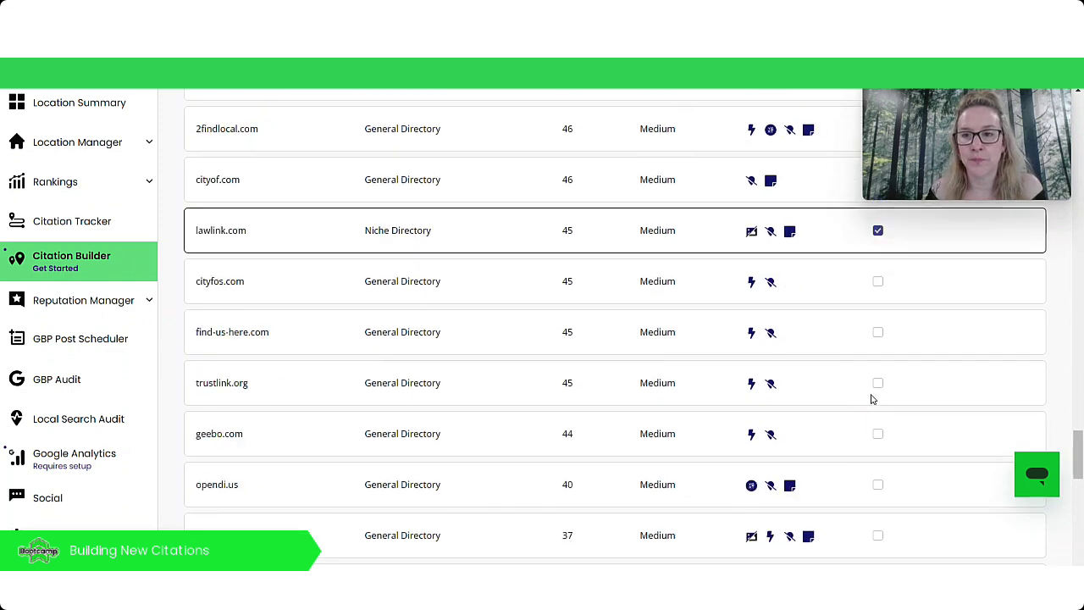
{"action": "left_click", "coordinate": [878, 383]}
{"action": "left_click", "coordinate": [879, 338]}
{"action": "scroll", "coordinate": [875, 352], "scroll_direction": "down", "scroll_amount": 3}
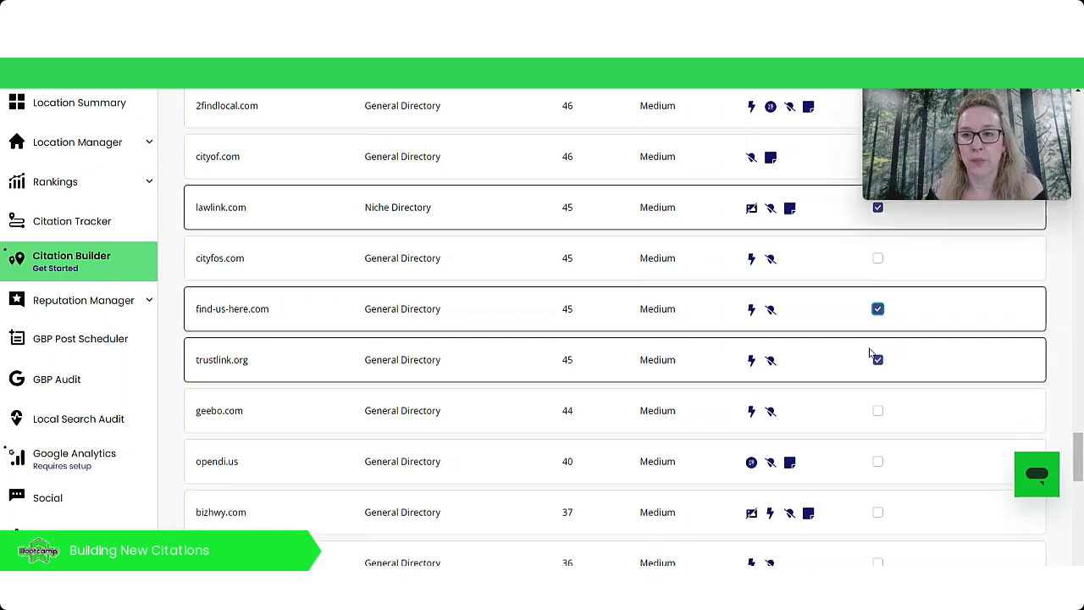
{"action": "left_click", "coordinate": [877, 305]}
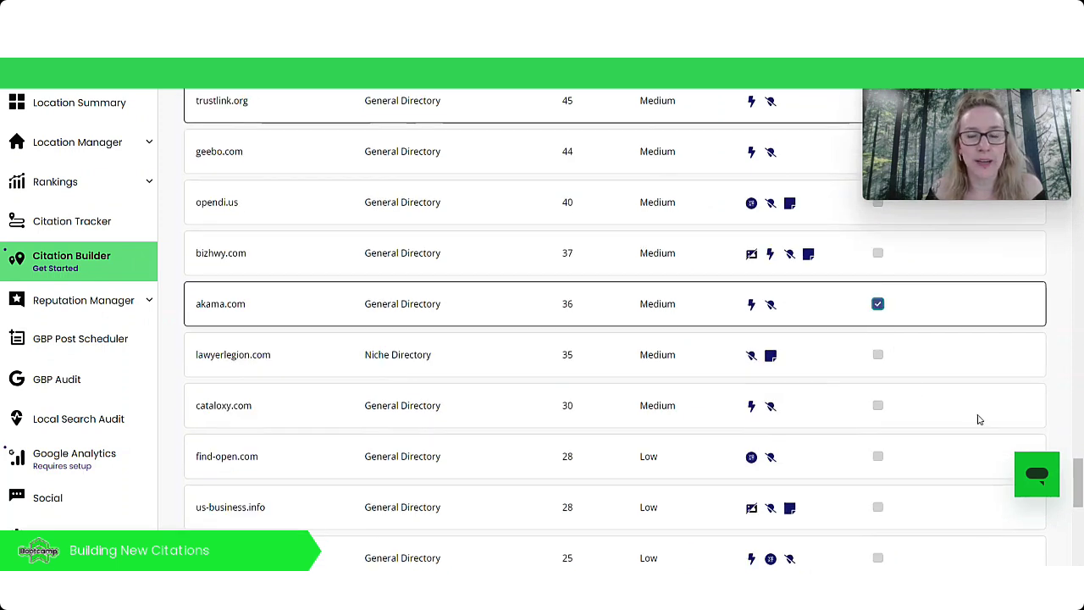
{"action": "left_click", "coordinate": [878, 360]}
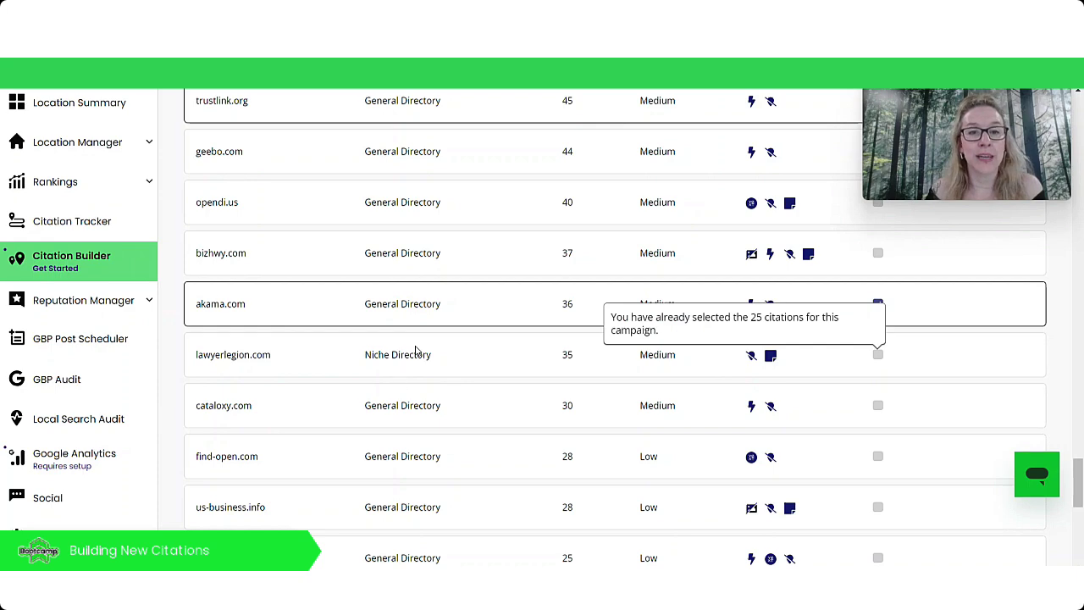
Review the campaign order summary and confirm the citation selection to continue to Step 3 of the campaign.
{"action": "scroll", "coordinate": [418, 352], "scroll_direction": "down", "scroll_amount": 5}
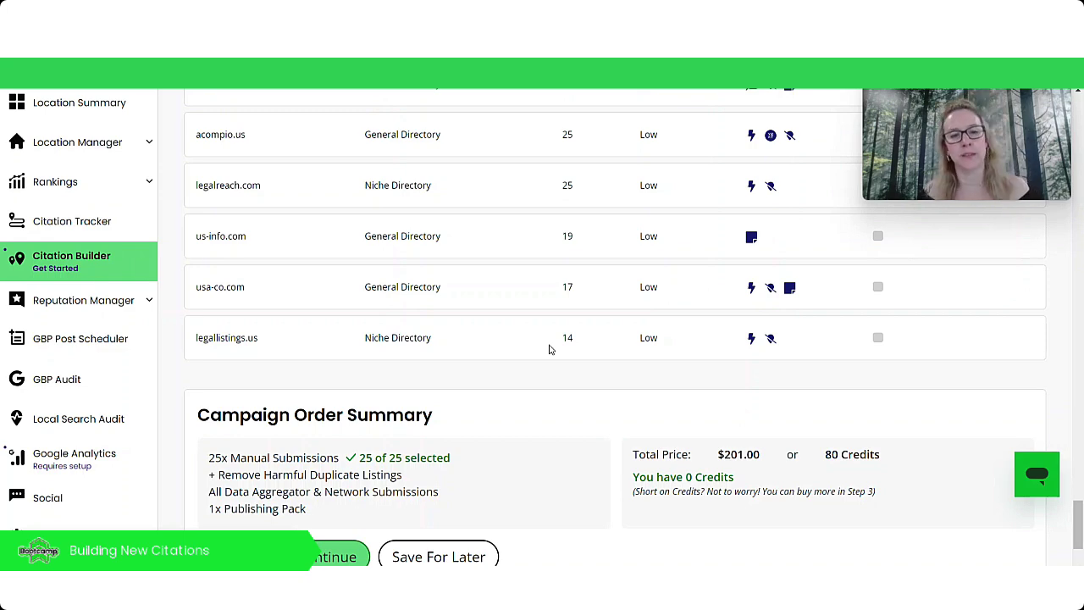
{"action": "scroll", "coordinate": [535, 365], "scroll_direction": "down", "scroll_amount": 1}
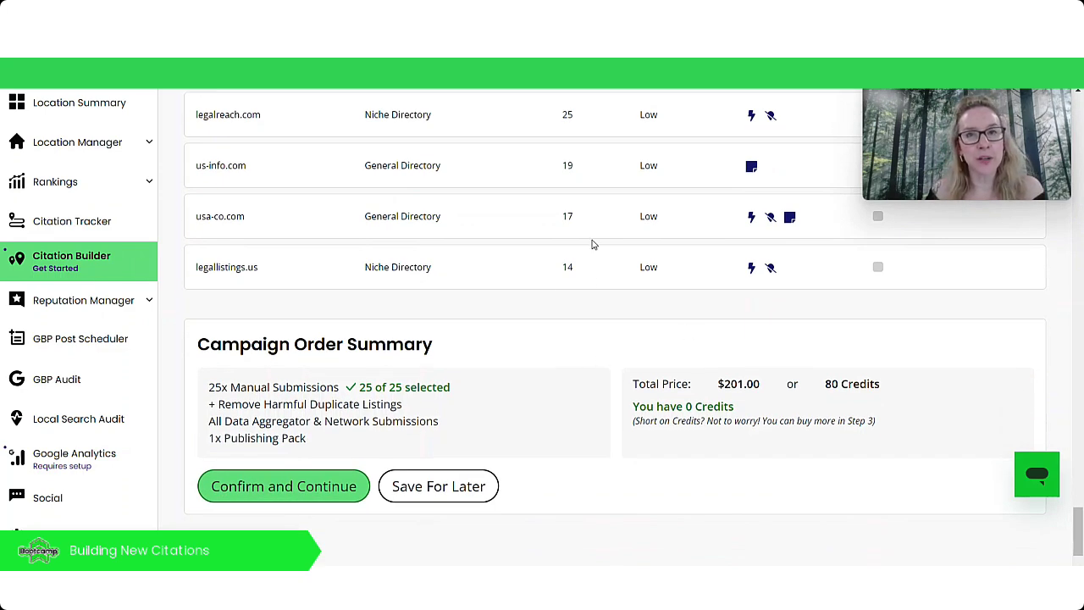
{"action": "scroll", "coordinate": [379, 318], "scroll_direction": "down", "scroll_amount": 1}
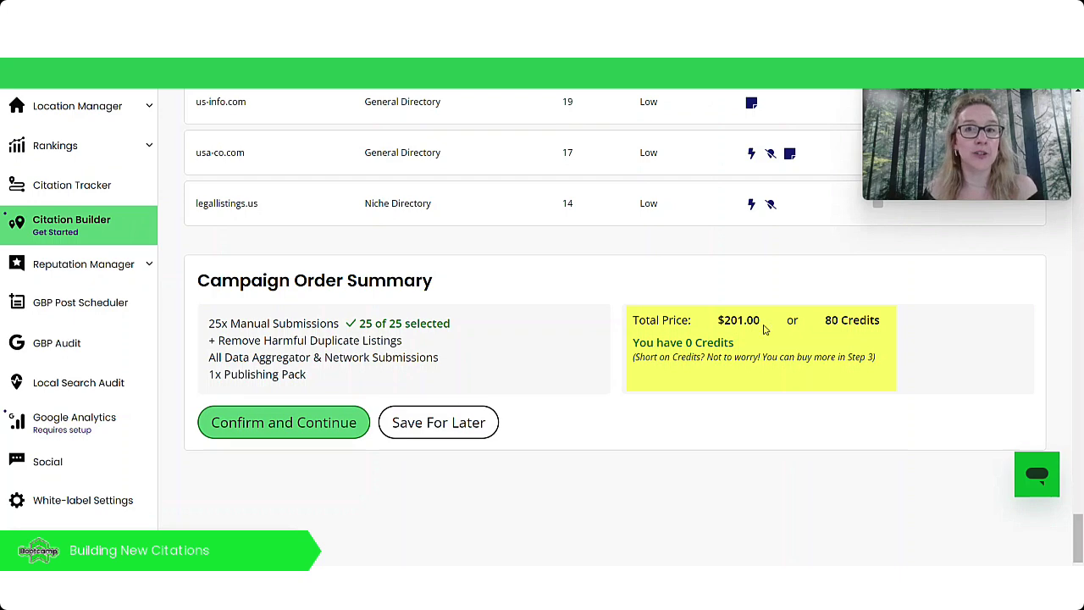
{"action": "left_click", "coordinate": [297, 421]}
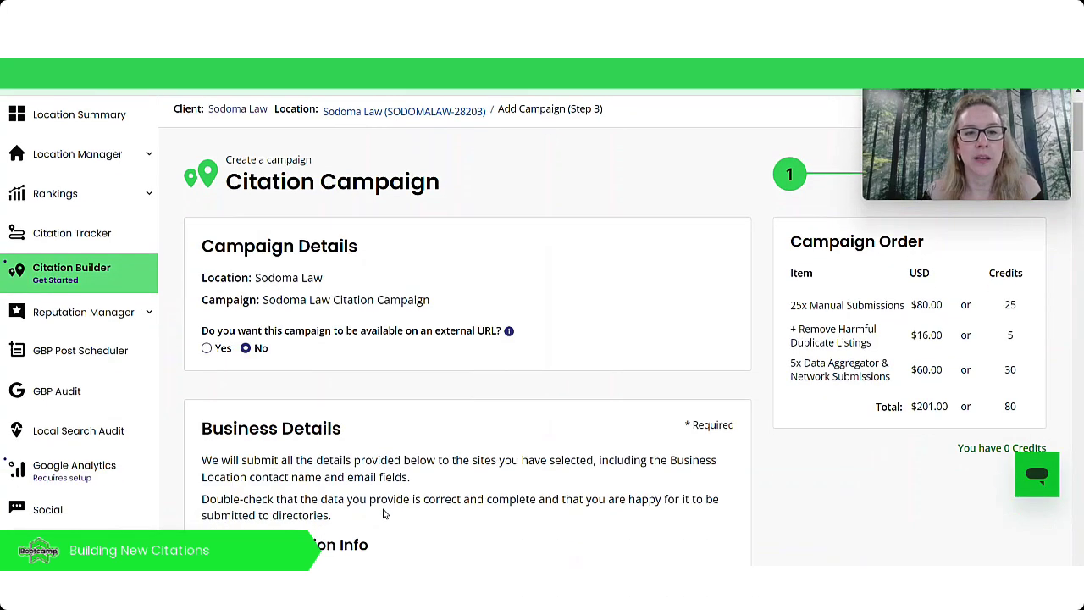
Review the campaign details, the business location info and the contact info fields that will be submitted to the directories.
{"action": "scroll", "coordinate": [386, 514], "scroll_direction": "down", "scroll_amount": 1}
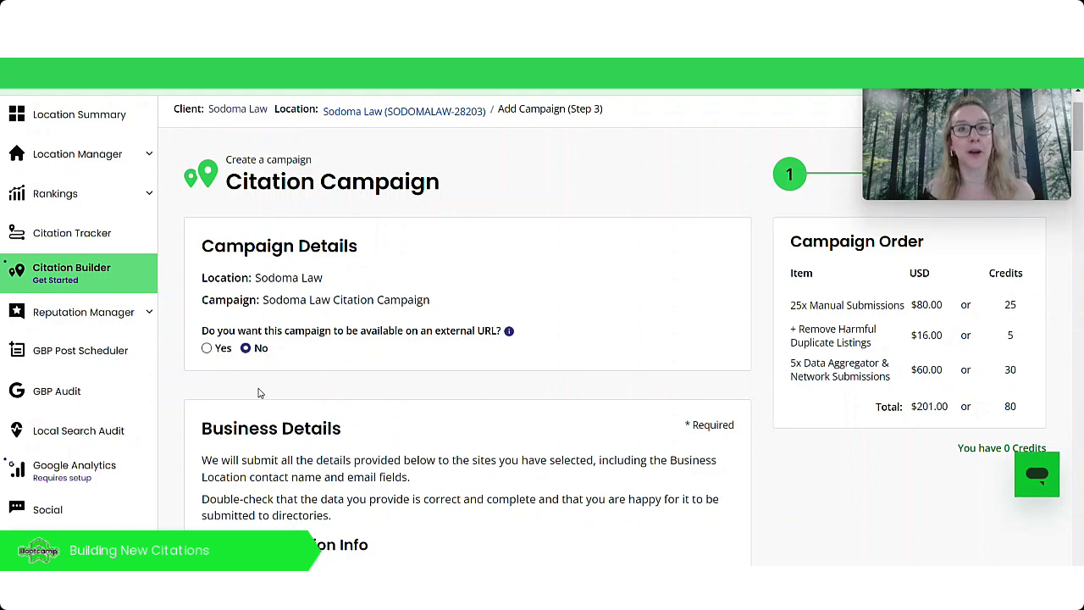
{"action": "scroll", "coordinate": [489, 395], "scroll_direction": "down", "scroll_amount": 3}
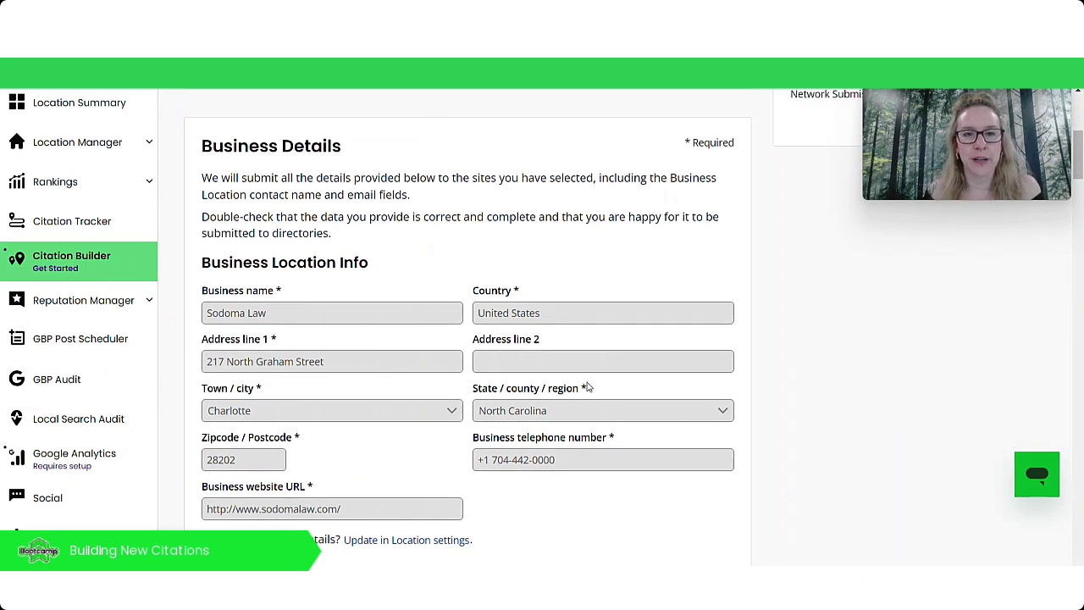
{"action": "scroll", "coordinate": [516, 379], "scroll_direction": "down", "scroll_amount": 1}
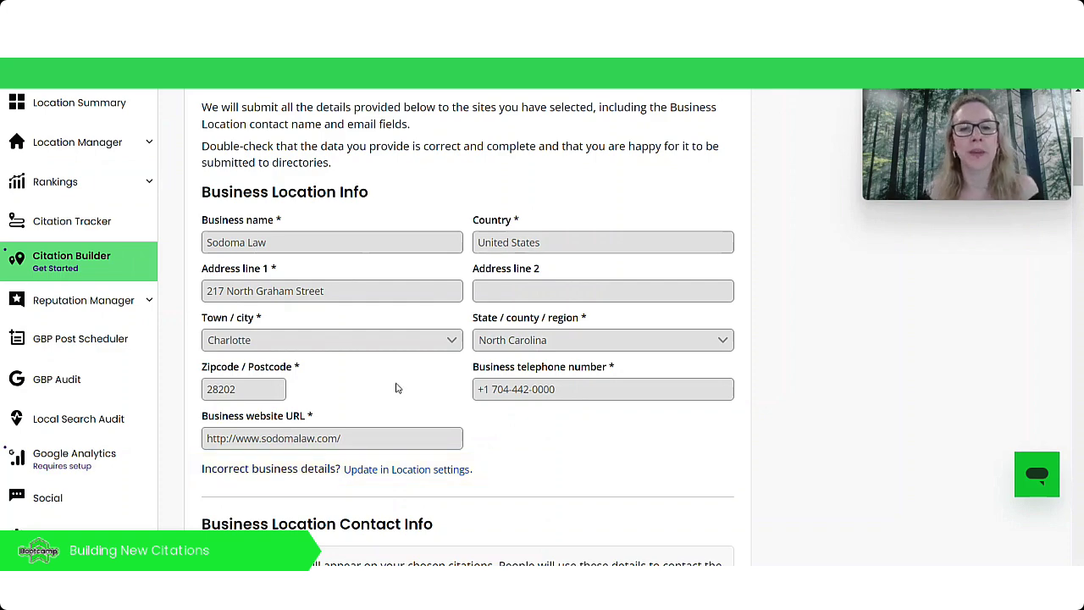
{"action": "scroll", "coordinate": [377, 383], "scroll_direction": "down", "scroll_amount": 2}
{"action": "scroll", "coordinate": [377, 382], "scroll_direction": "down", "scroll_amount": 4}
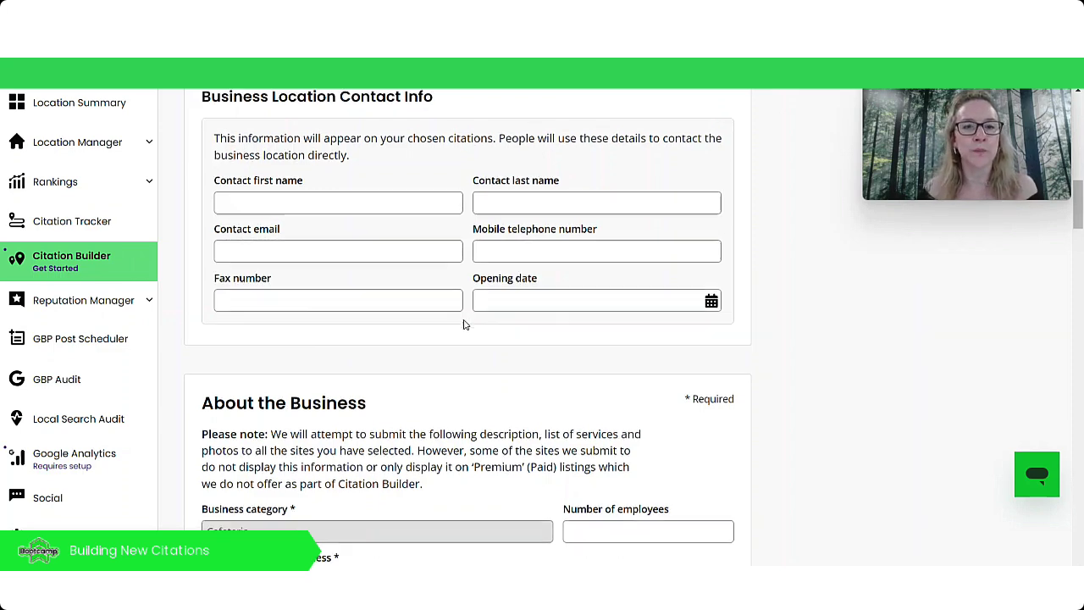
Review the business category, description, extra categories, services and regular opening hours of the location.
{"action": "scroll", "coordinate": [464, 322], "scroll_direction": "down", "scroll_amount": 3}
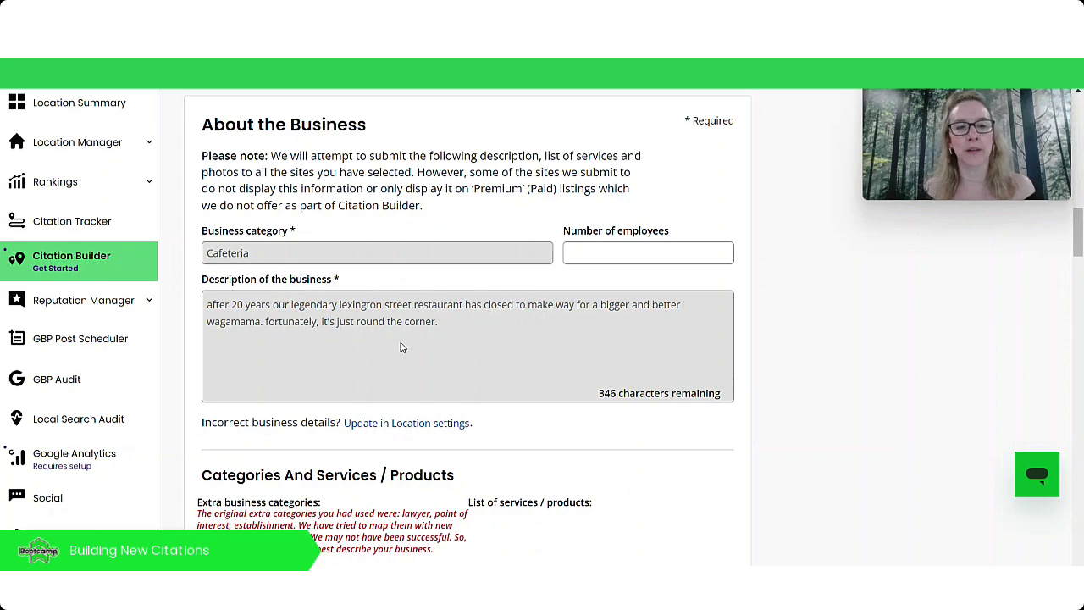
{"action": "scroll", "coordinate": [410, 334], "scroll_direction": "down", "scroll_amount": 3}
{"action": "scroll", "coordinate": [410, 334], "scroll_direction": "down", "scroll_amount": 1}
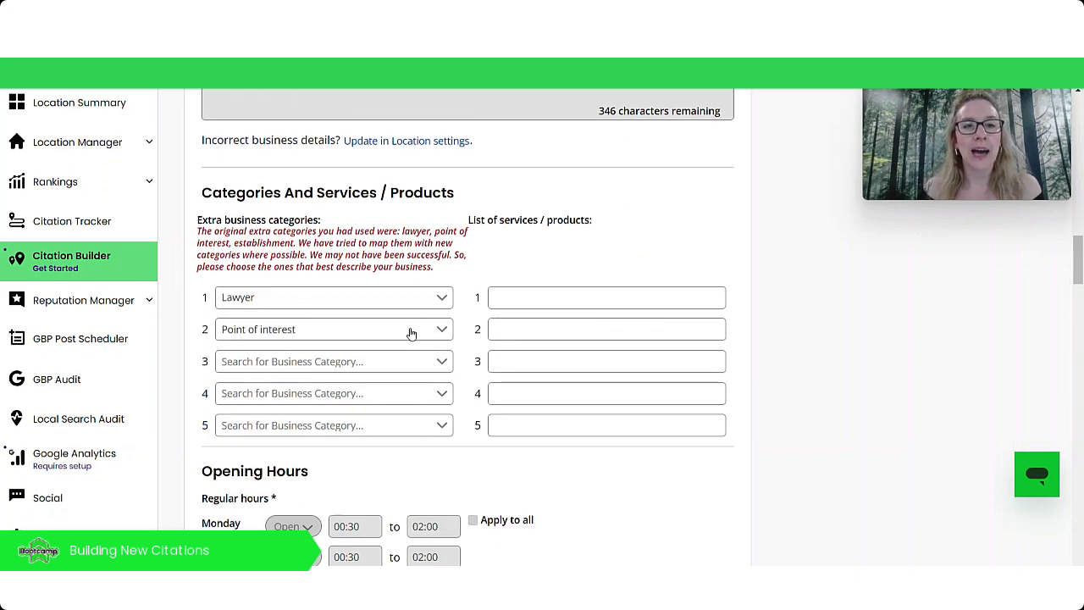
{"action": "scroll", "coordinate": [411, 333], "scroll_direction": "down", "scroll_amount": 1}
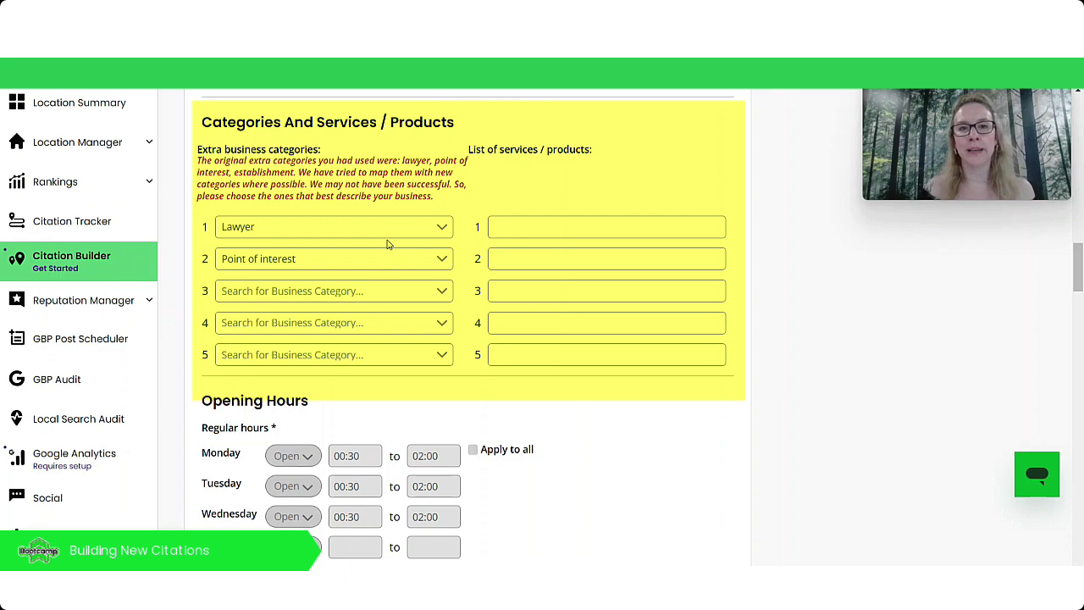
{"action": "scroll", "coordinate": [388, 245], "scroll_direction": "down", "scroll_amount": 6}
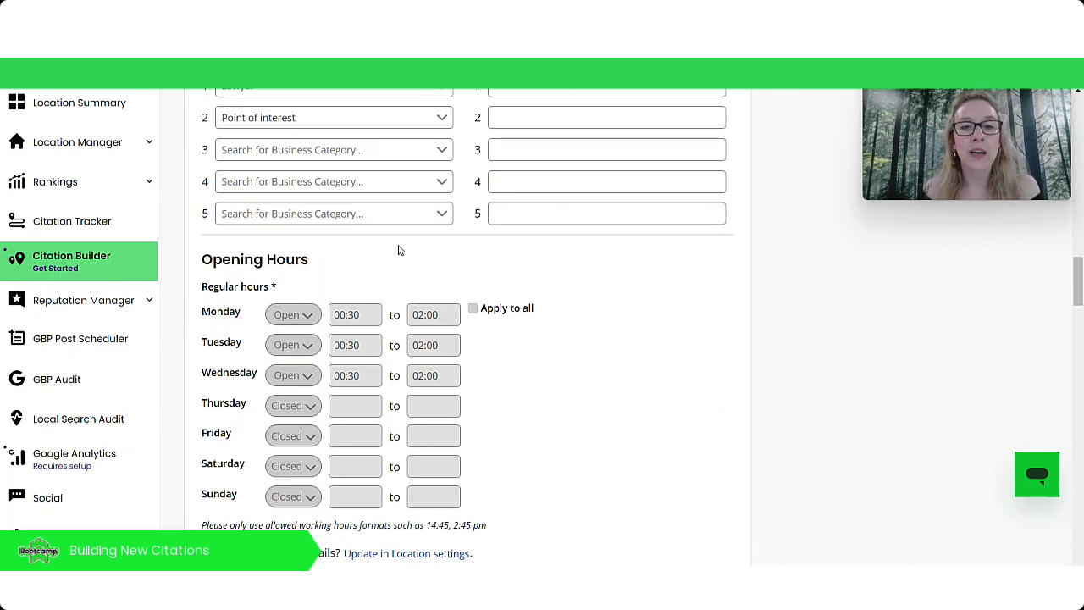
Review the accepted payment methods, social profile links, business images and campaign notes sections of the campaign form.
{"action": "scroll", "coordinate": [400, 245], "scroll_direction": "down", "scroll_amount": 2}
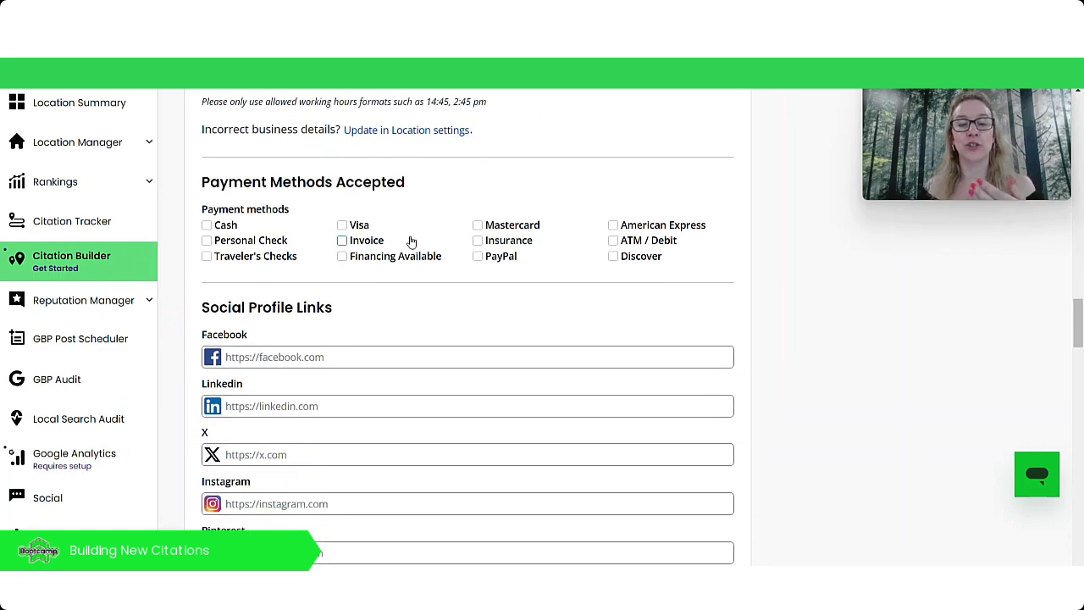
{"action": "scroll", "coordinate": [411, 243], "scroll_direction": "down", "scroll_amount": 1}
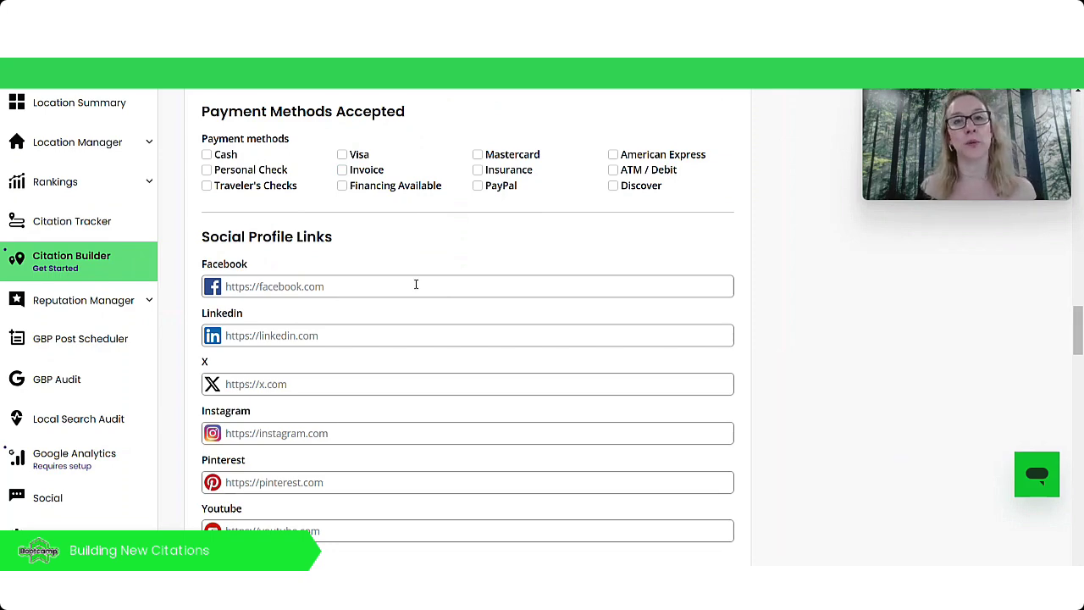
{"action": "scroll", "coordinate": [416, 284], "scroll_direction": "down", "scroll_amount": 7}
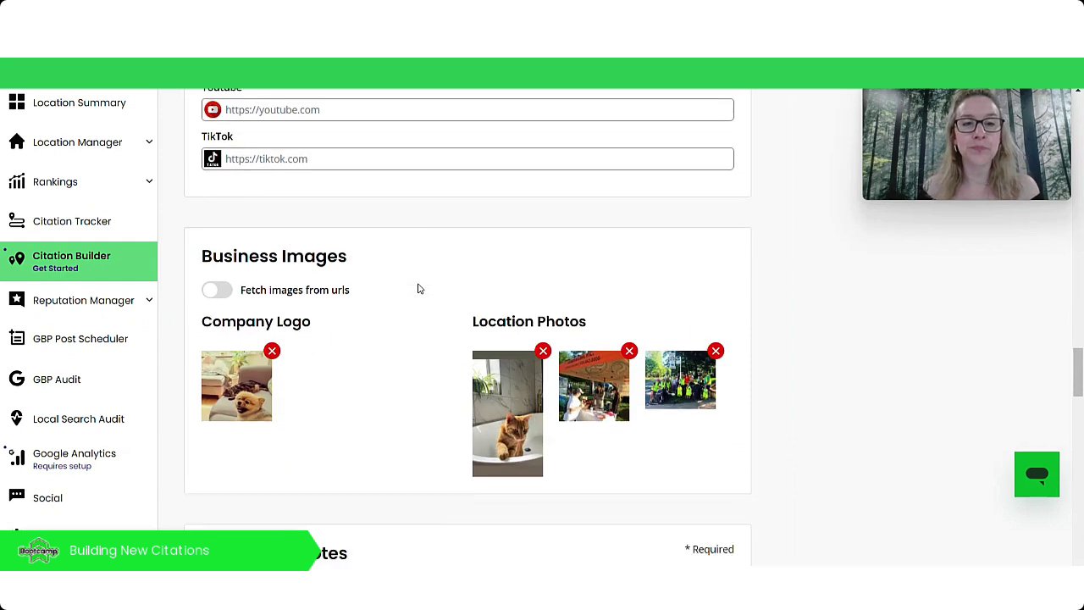
{"action": "scroll", "coordinate": [418, 289], "scroll_direction": "down", "scroll_amount": 2}
{"action": "scroll", "coordinate": [417, 289], "scroll_direction": "down", "scroll_amount": 3}
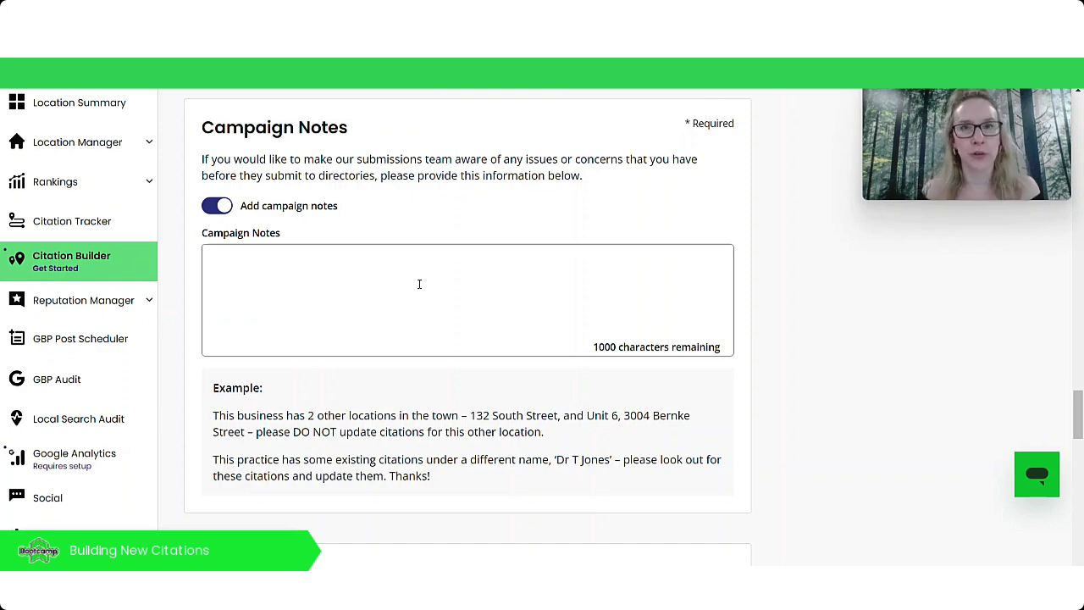
Review the campaign notes example, email alert settings, payment method options, bulk credit offer and terms and conditions of the campaign form.
{"action": "scroll", "coordinate": [417, 381], "scroll_direction": "down", "scroll_amount": 1}
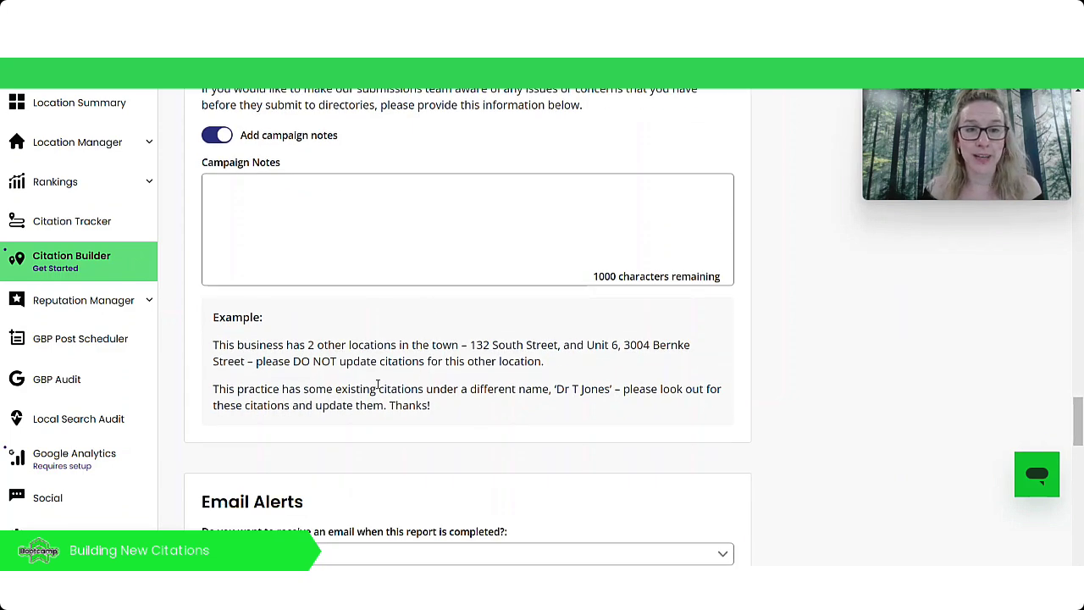
{"action": "scroll", "coordinate": [420, 378], "scroll_direction": "down", "scroll_amount": 4}
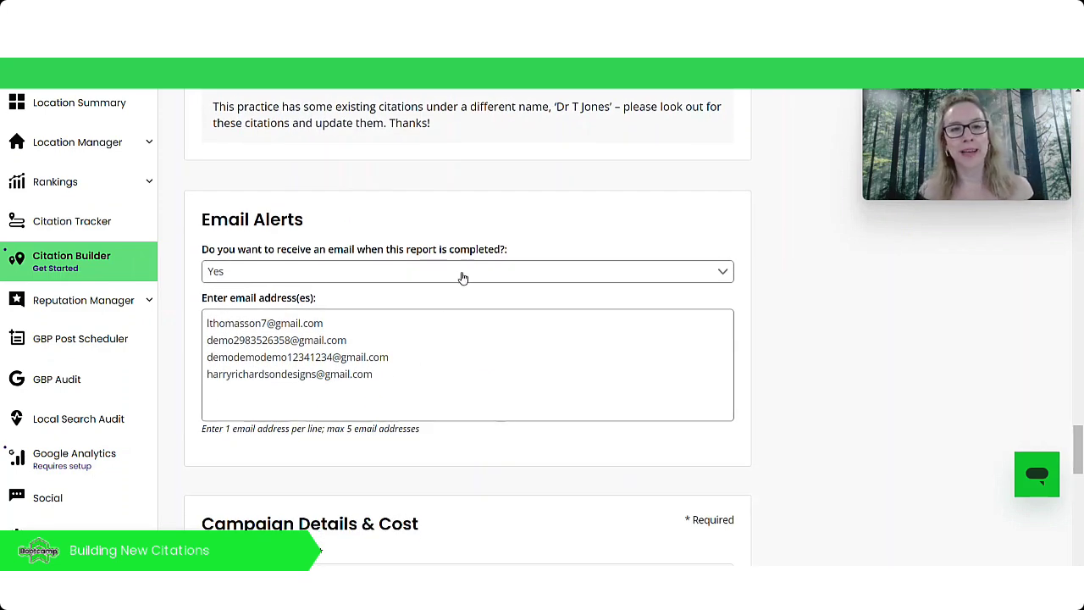
{"action": "scroll", "coordinate": [464, 272], "scroll_direction": "down", "scroll_amount": 2}
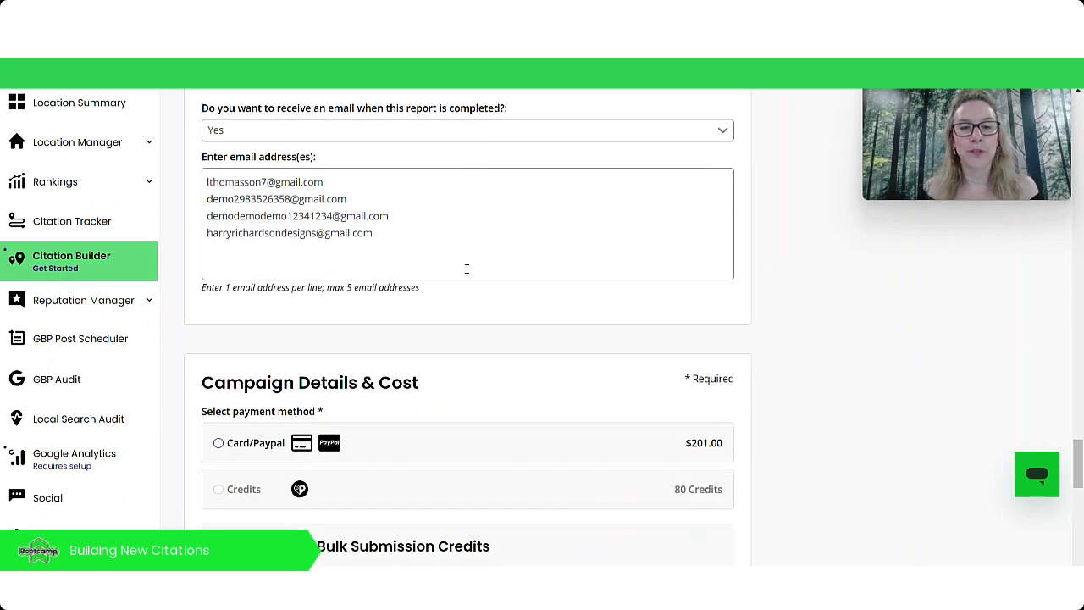
{"action": "scroll", "coordinate": [475, 272], "scroll_direction": "down", "scroll_amount": 2}
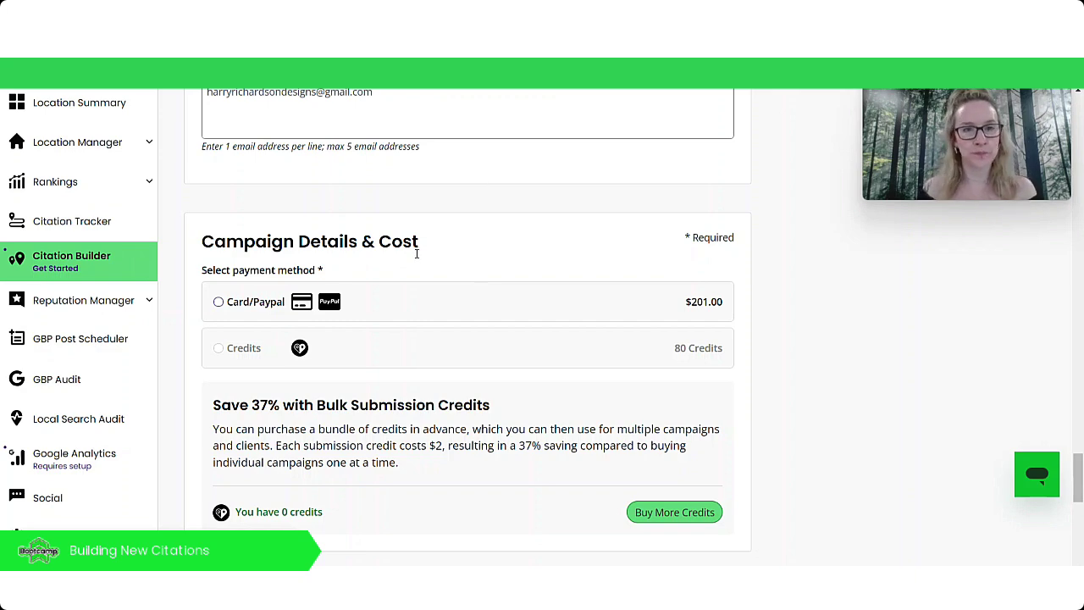
{"action": "scroll", "coordinate": [385, 305], "scroll_direction": "down", "scroll_amount": 3}
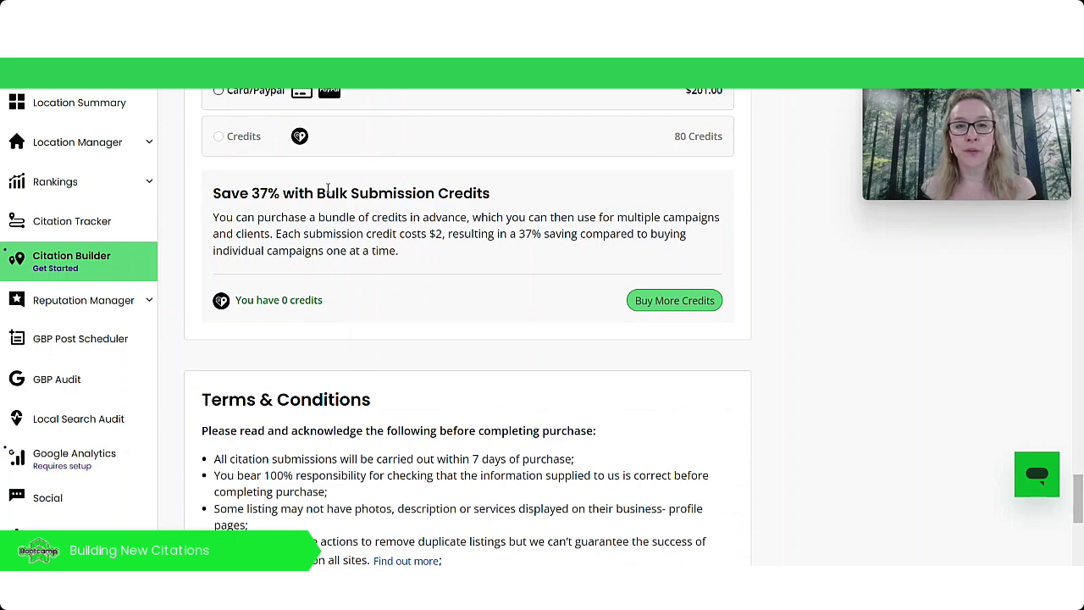
{"action": "scroll", "coordinate": [328, 188], "scroll_direction": "down", "scroll_amount": 5}
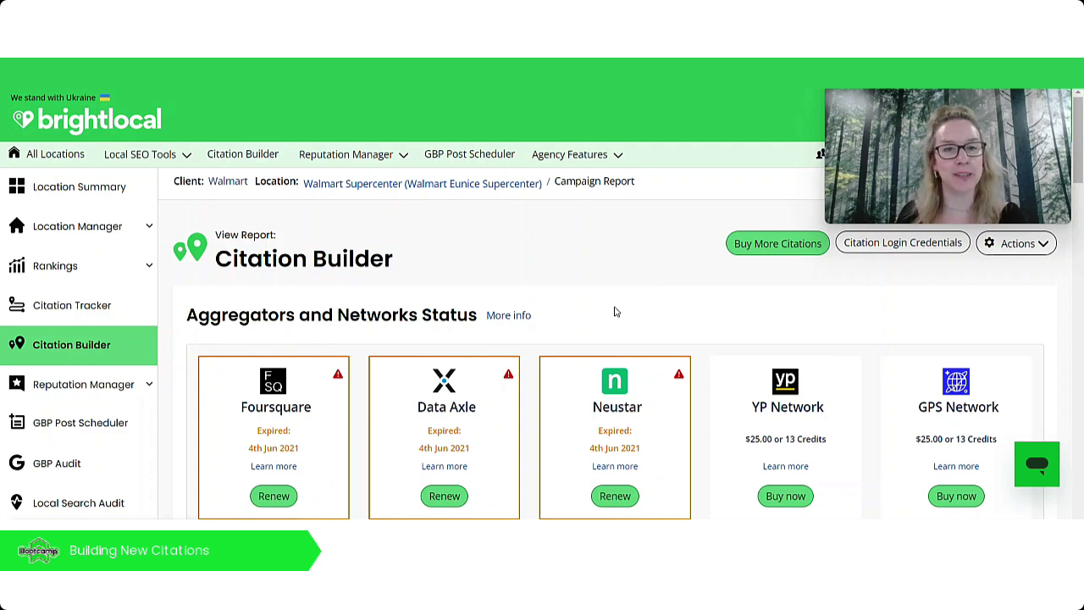
Examine the Walmart Supercenter campaign report for aggregator status, campaign progress and citation submission status.
{"action": "scroll", "coordinate": [488, 241], "scroll_direction": "down", "scroll_amount": 1}
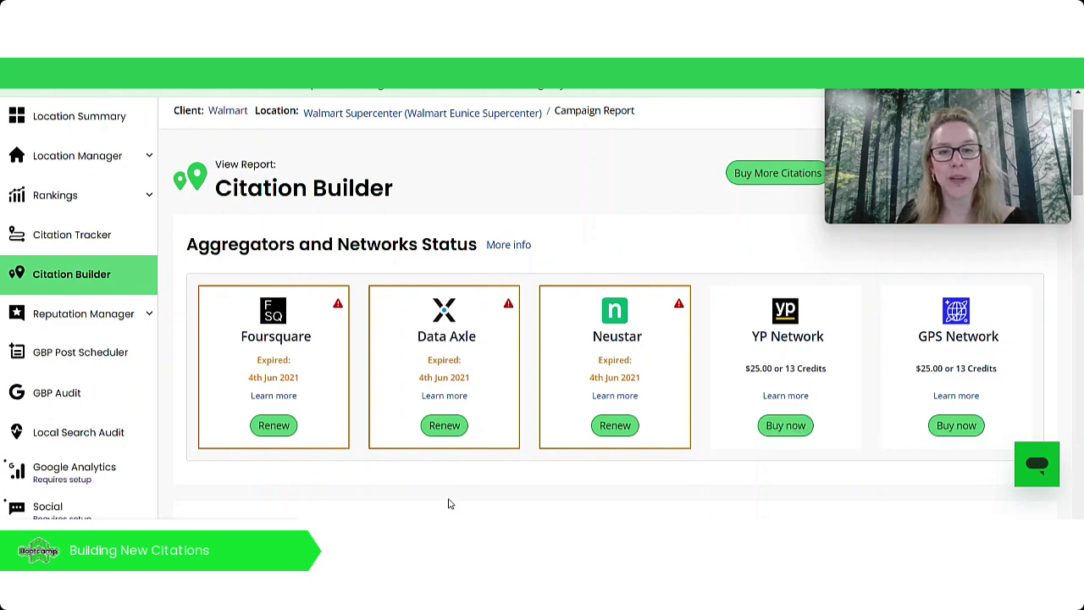
{"action": "scroll", "coordinate": [448, 501], "scroll_direction": "down", "scroll_amount": 4}
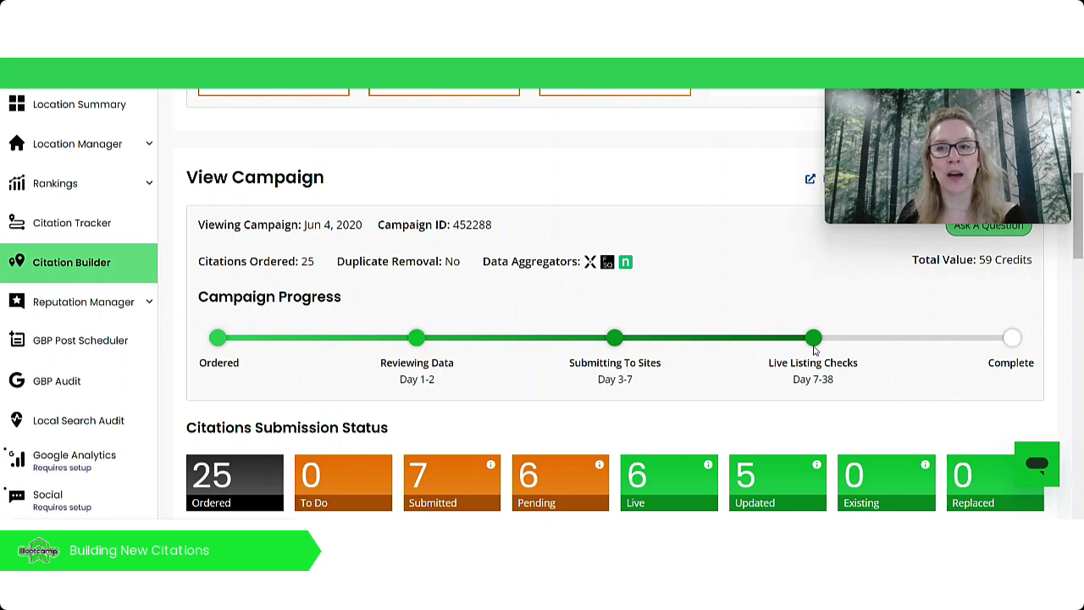
{"action": "scroll", "coordinate": [593, 355], "scroll_direction": "down", "scroll_amount": 3}
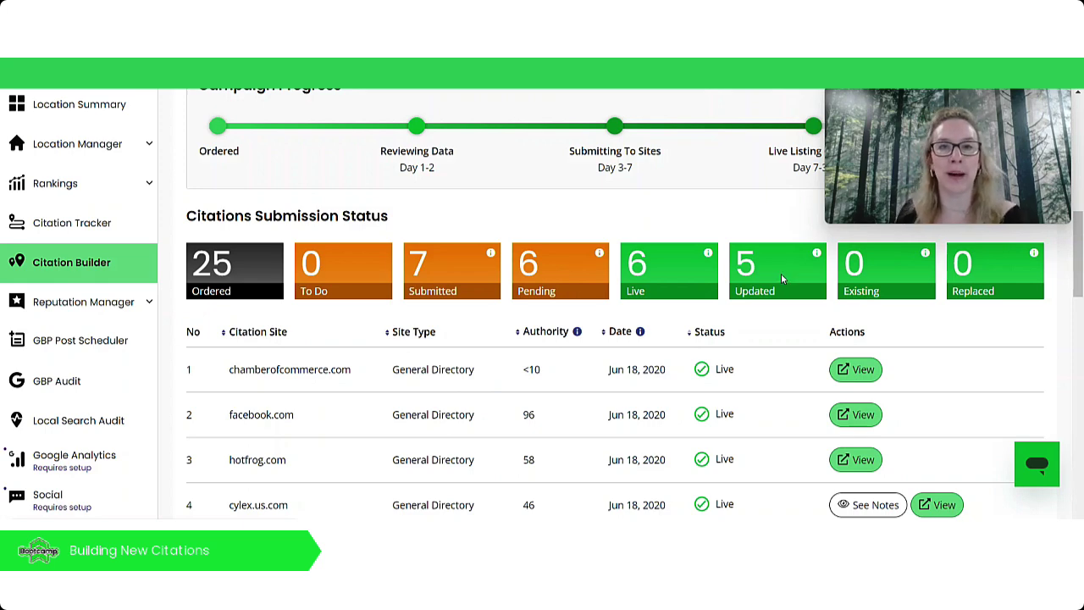
{"action": "scroll", "coordinate": [712, 361], "scroll_direction": "down", "scroll_amount": 1}
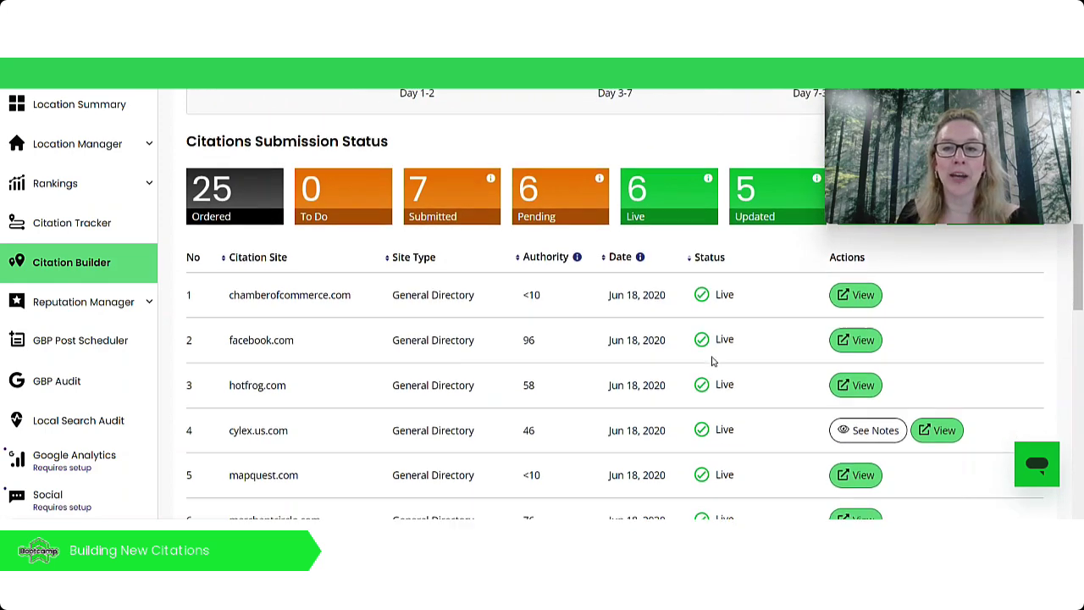
{"action": "scroll", "coordinate": [716, 351], "scroll_direction": "down", "scroll_amount": 1}
{"action": "scroll", "coordinate": [321, 248], "scroll_direction": "up", "scroll_amount": 1}
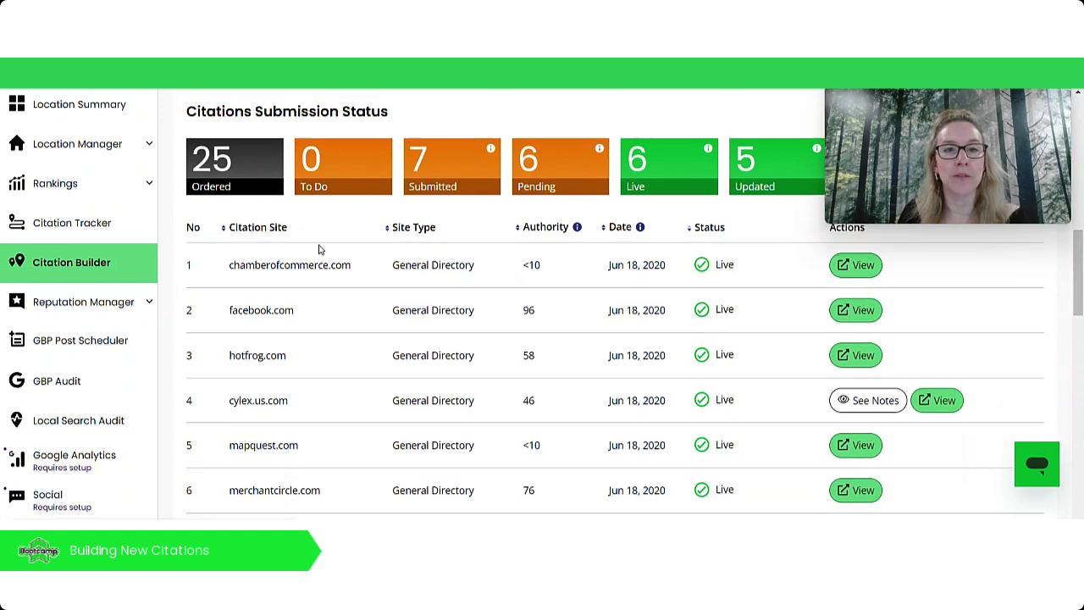
{"action": "scroll", "coordinate": [317, 258], "scroll_direction": "up", "scroll_amount": 1}
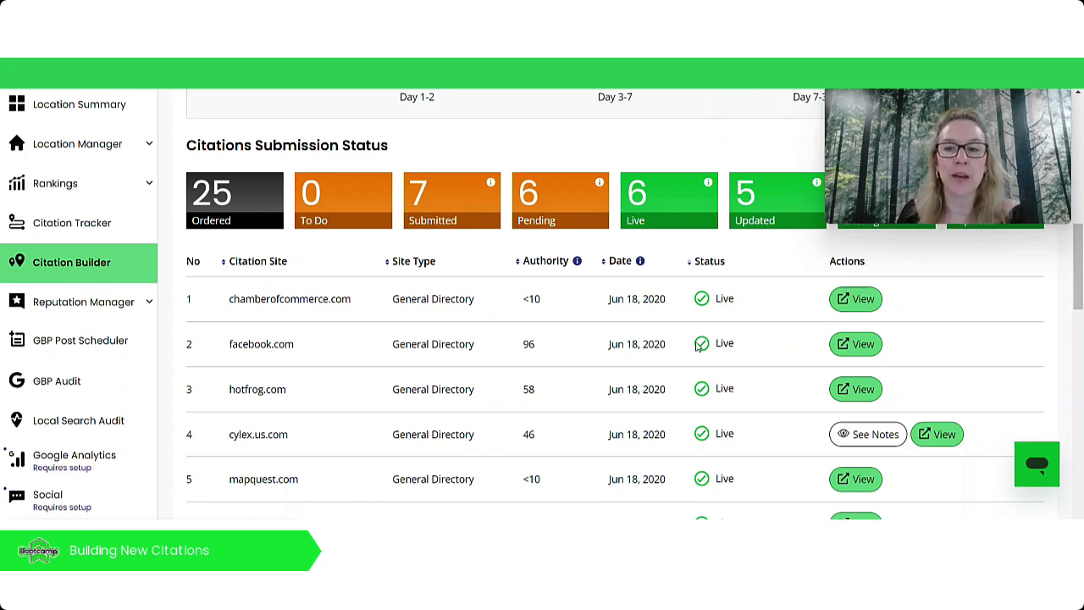
View the notes for the cylex.us.com citation and close them.
{"action": "scroll", "coordinate": [707, 343], "scroll_direction": "down", "scroll_amount": 3}
{"action": "scroll", "coordinate": [731, 322], "scroll_direction": "up", "scroll_amount": 1}
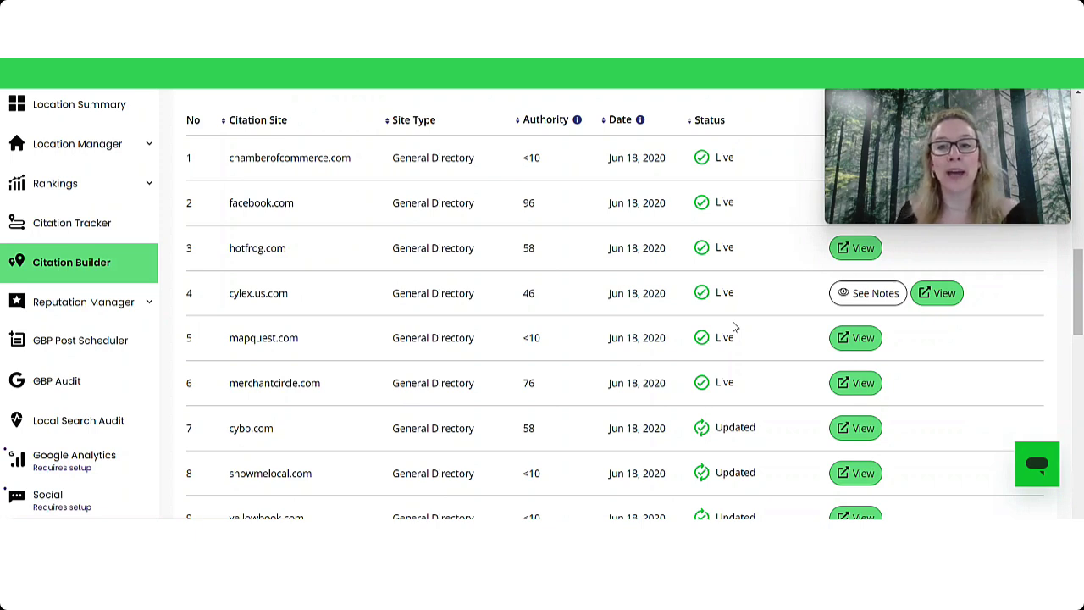
{"action": "left_click", "coordinate": [872, 297]}
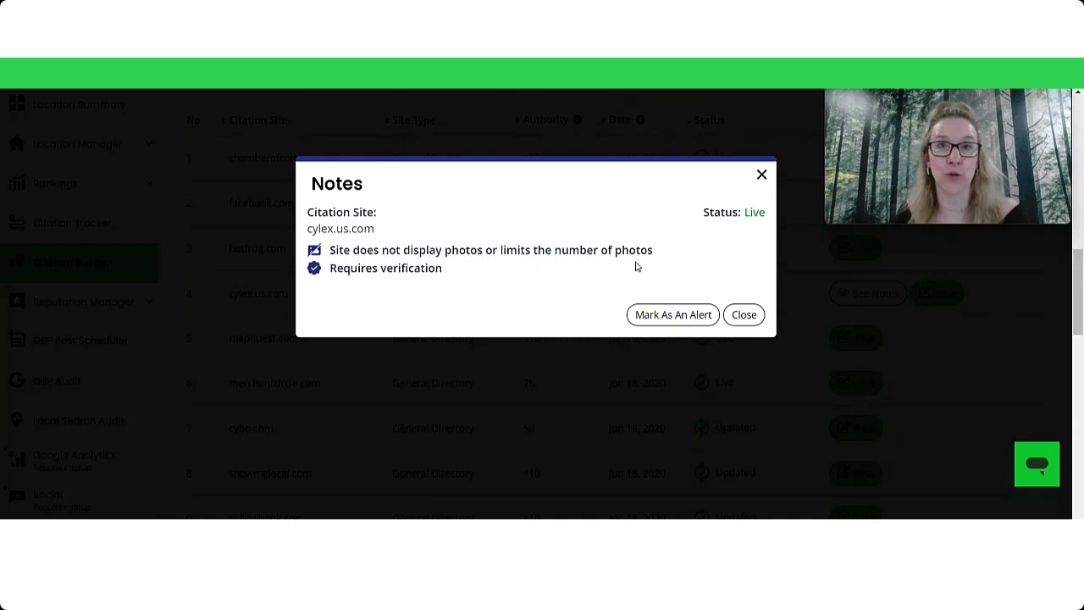
{"action": "left_click", "coordinate": [761, 176]}
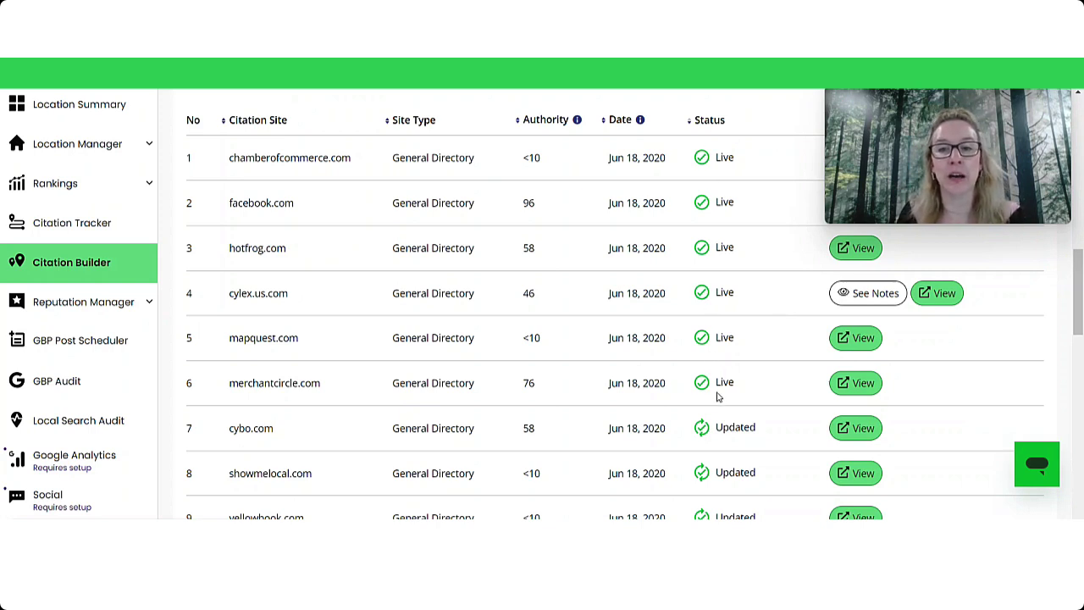
Review the updated, submitted and pending citations in the report's site list, along with the actions offered for each.
{"action": "scroll", "coordinate": [726, 422], "scroll_direction": "down", "scroll_amount": 1}
{"action": "left_click", "coordinate": [862, 357]}
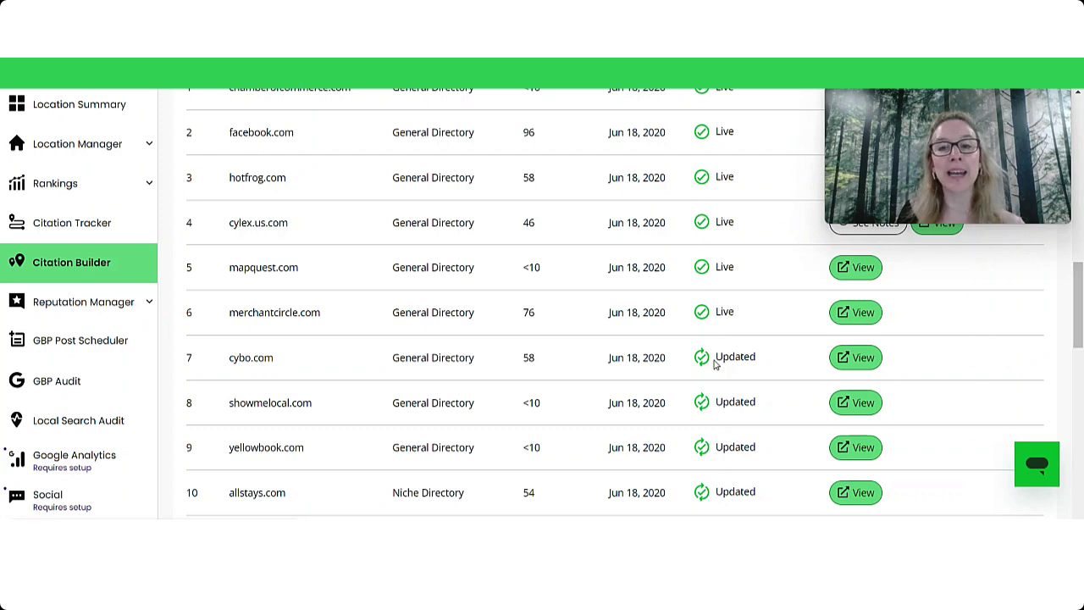
{"action": "scroll", "coordinate": [720, 360], "scroll_direction": "down", "scroll_amount": 1}
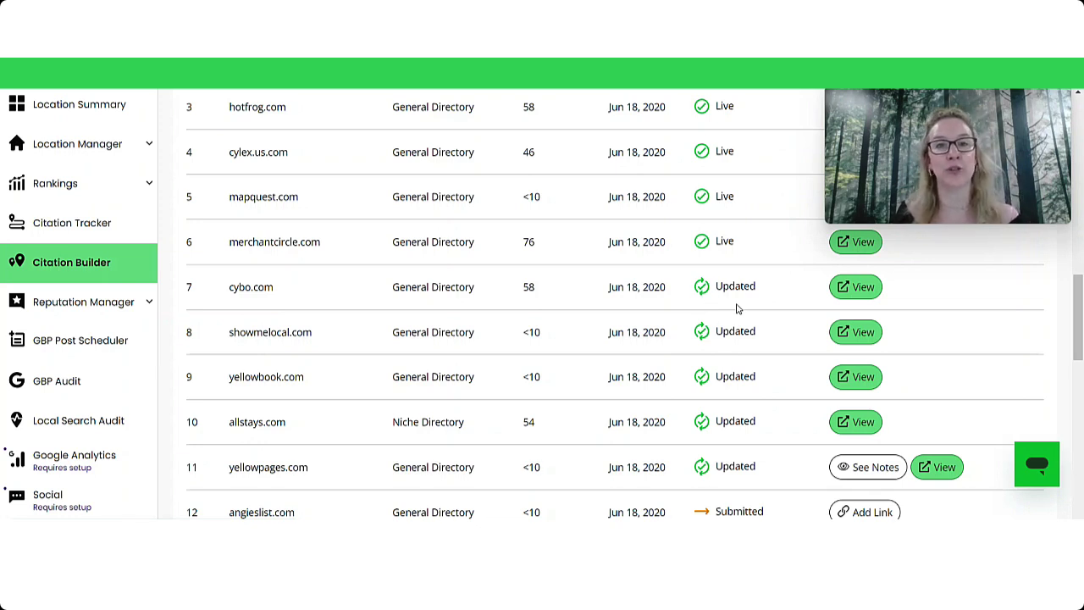
{"action": "scroll", "coordinate": [718, 301], "scroll_direction": "down", "scroll_amount": 4}
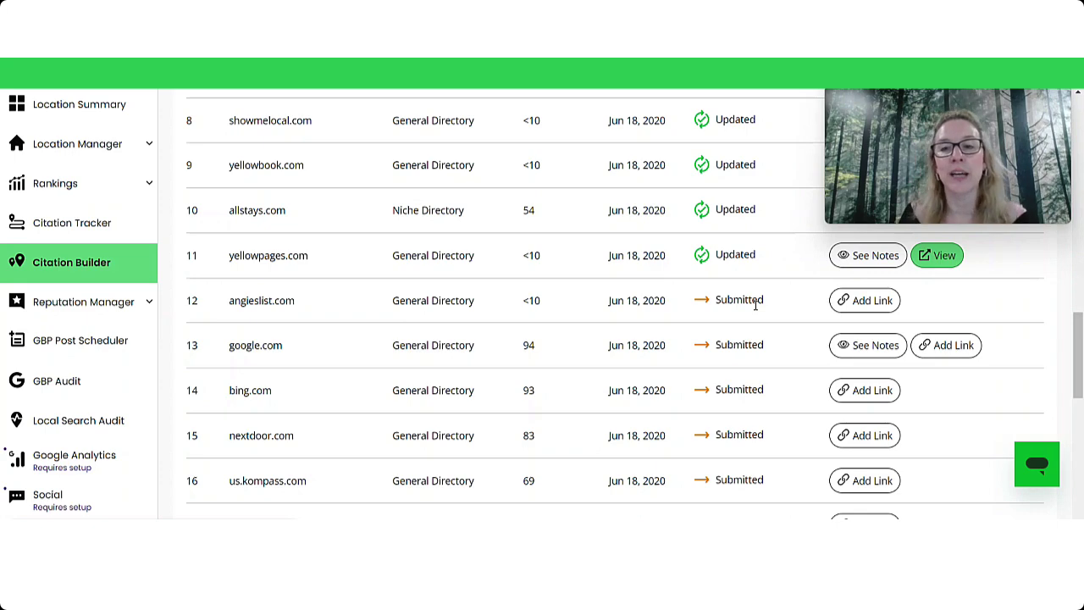
{"action": "scroll", "coordinate": [756, 305], "scroll_direction": "down", "scroll_amount": 3}
{"action": "scroll", "coordinate": [737, 448], "scroll_direction": "down", "scroll_amount": 2}
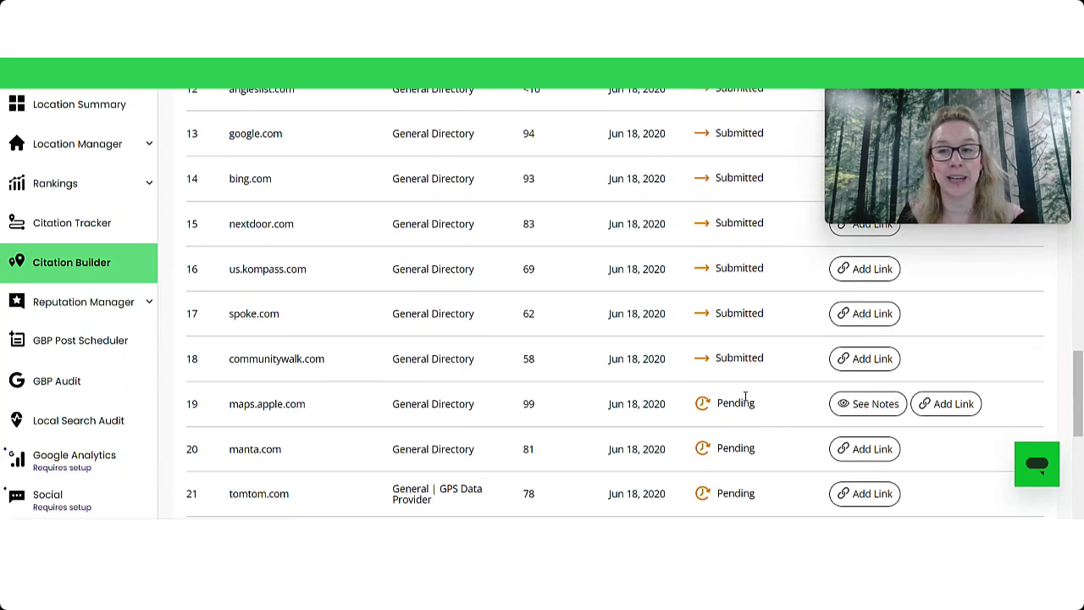
{"action": "scroll", "coordinate": [745, 398], "scroll_direction": "up", "scroll_amount": 3}
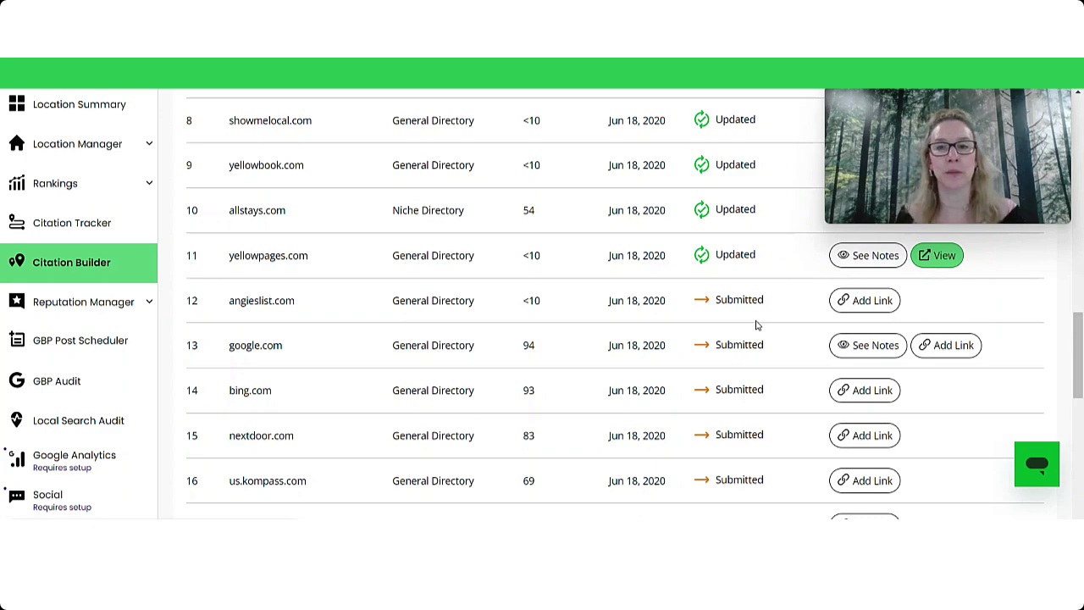
{"action": "scroll", "coordinate": [699, 303], "scroll_direction": "down", "scroll_amount": 5}
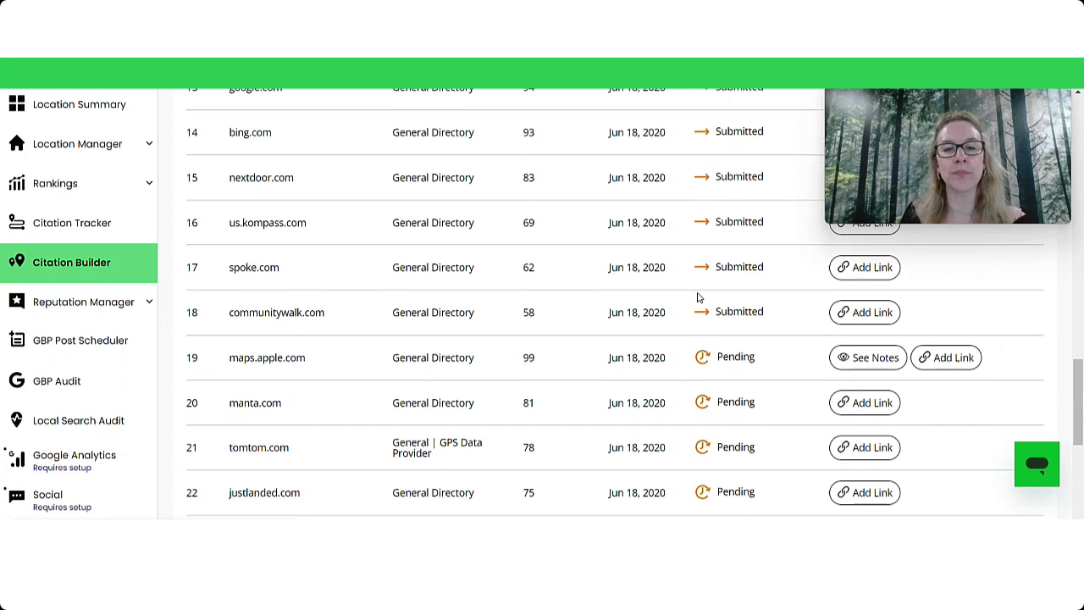
Check the submission status of the data aggregators and find the option for asking a question about the campaign.
{"action": "scroll", "coordinate": [700, 298], "scroll_direction": "down", "scroll_amount": 3}
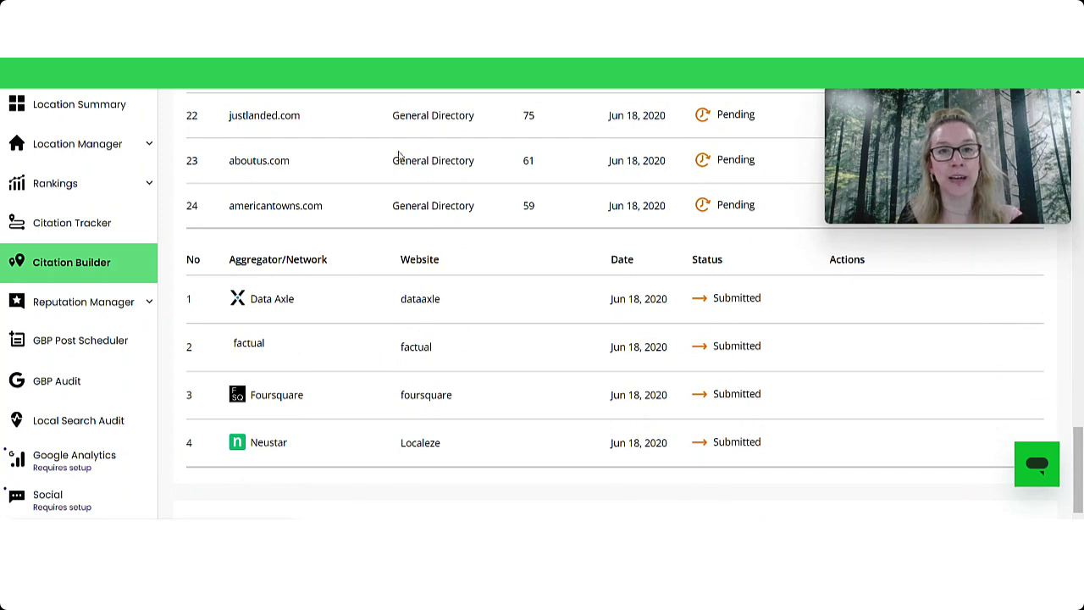
{"action": "scroll", "coordinate": [353, 319], "scroll_direction": "down", "scroll_amount": 2}
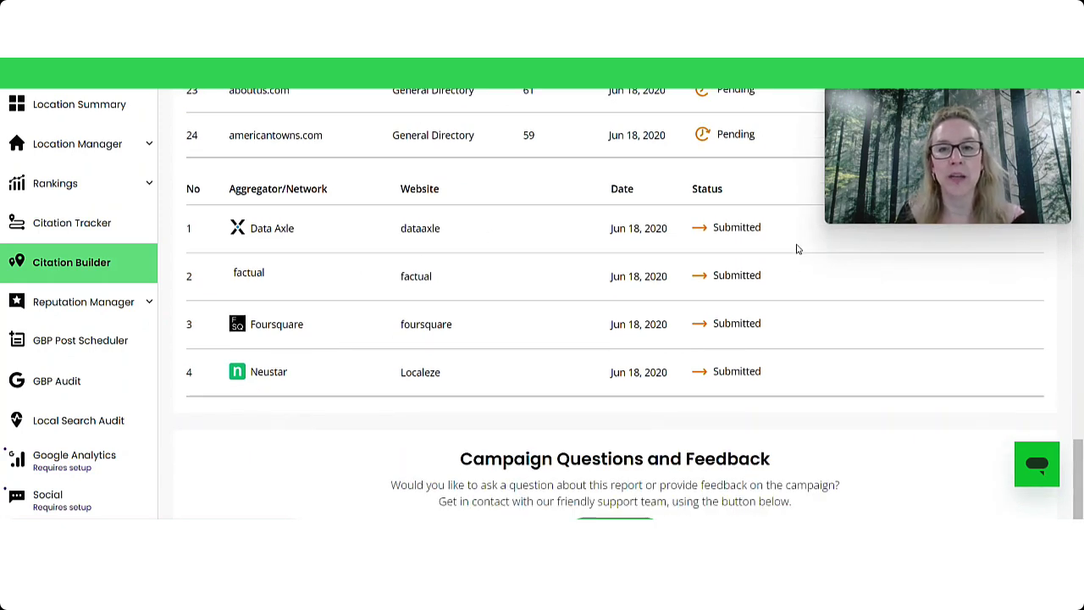
{"action": "scroll", "coordinate": [784, 237], "scroll_direction": "down", "scroll_amount": 3}
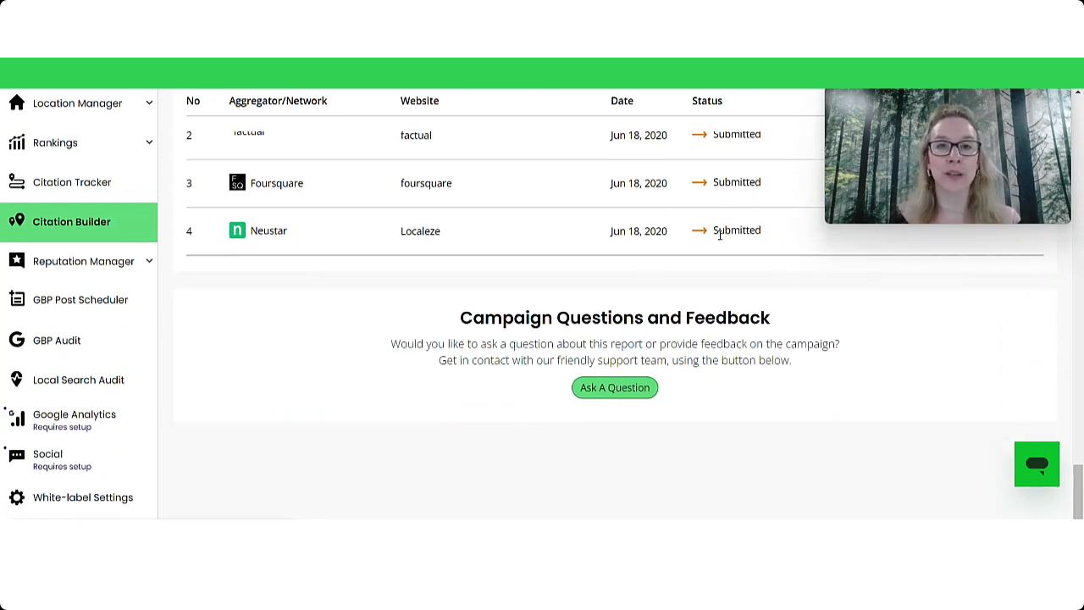
{"action": "left_click", "coordinate": [641, 390]}
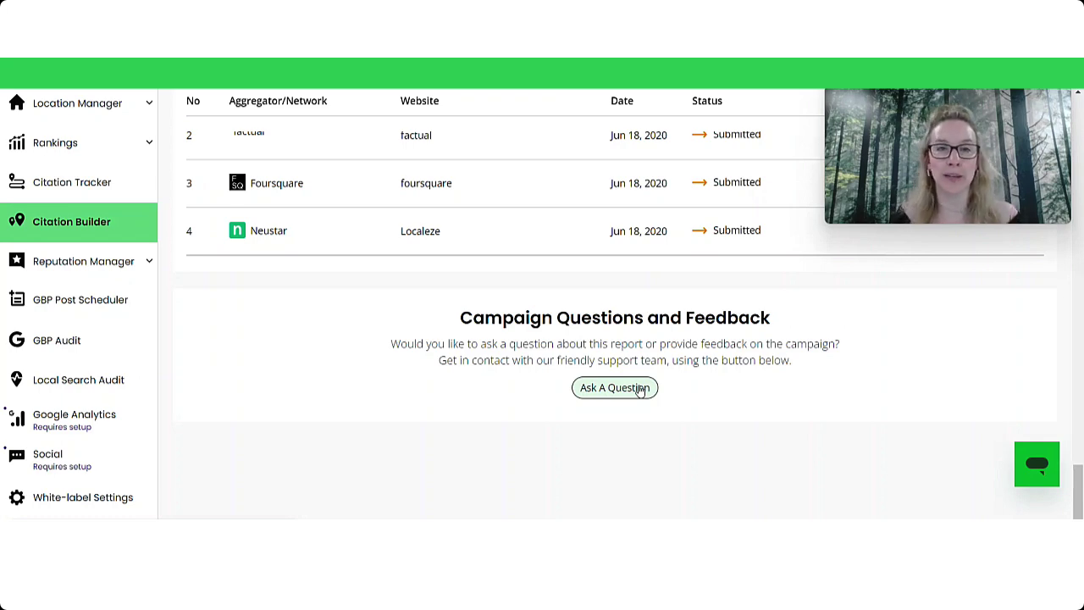
View the citation login credentials for the Walmart Supercenter campaign and close them.
{"action": "scroll", "coordinate": [627, 364], "scroll_direction": "up", "scroll_amount": 15}
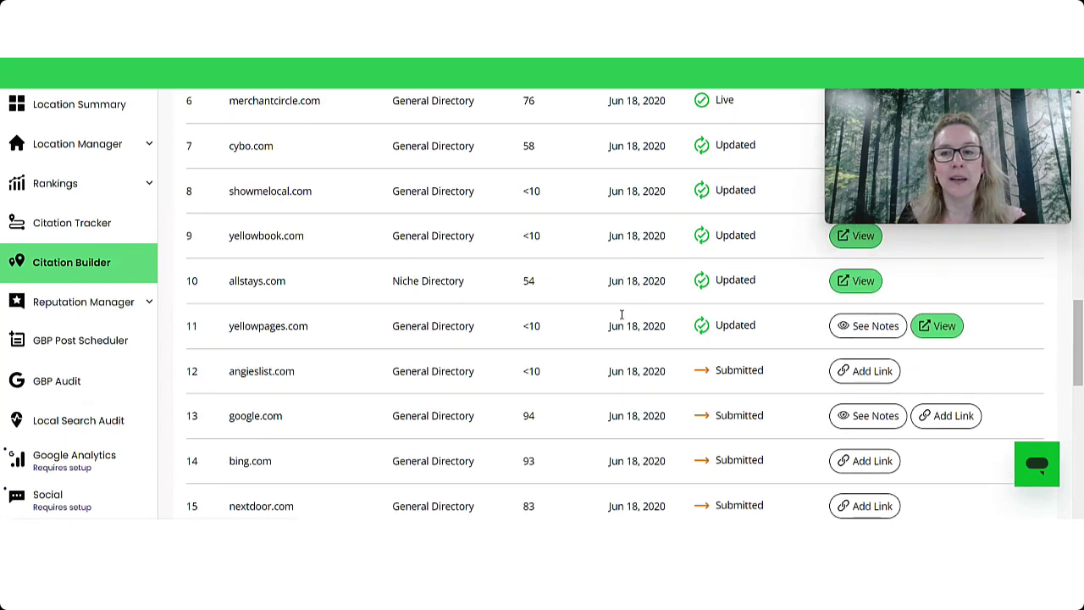
{"action": "scroll", "coordinate": [621, 318], "scroll_direction": "up", "scroll_amount": 10}
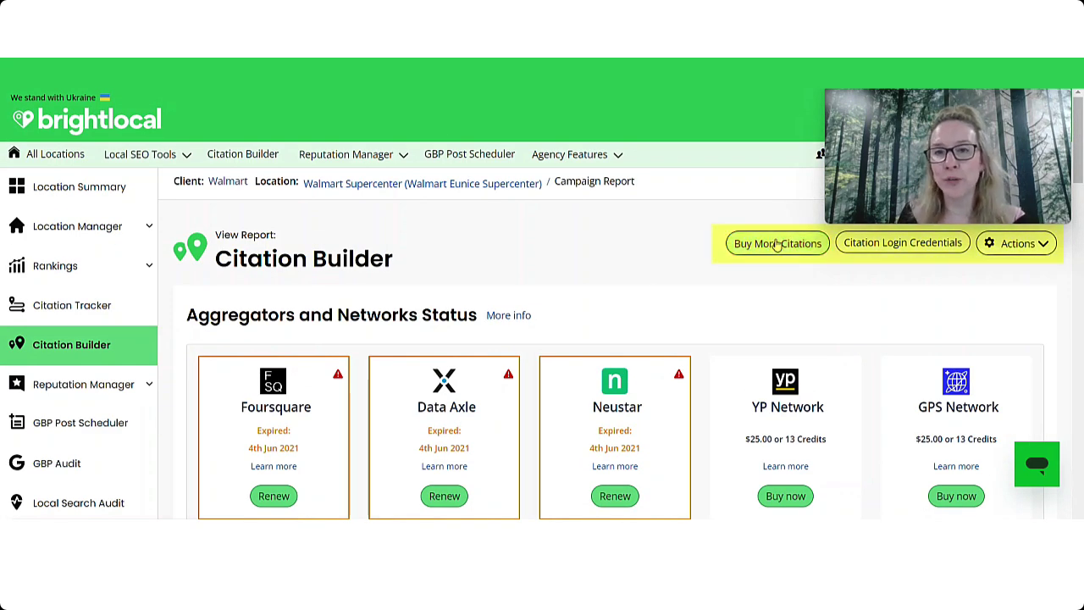
{"action": "left_click", "coordinate": [910, 252]}
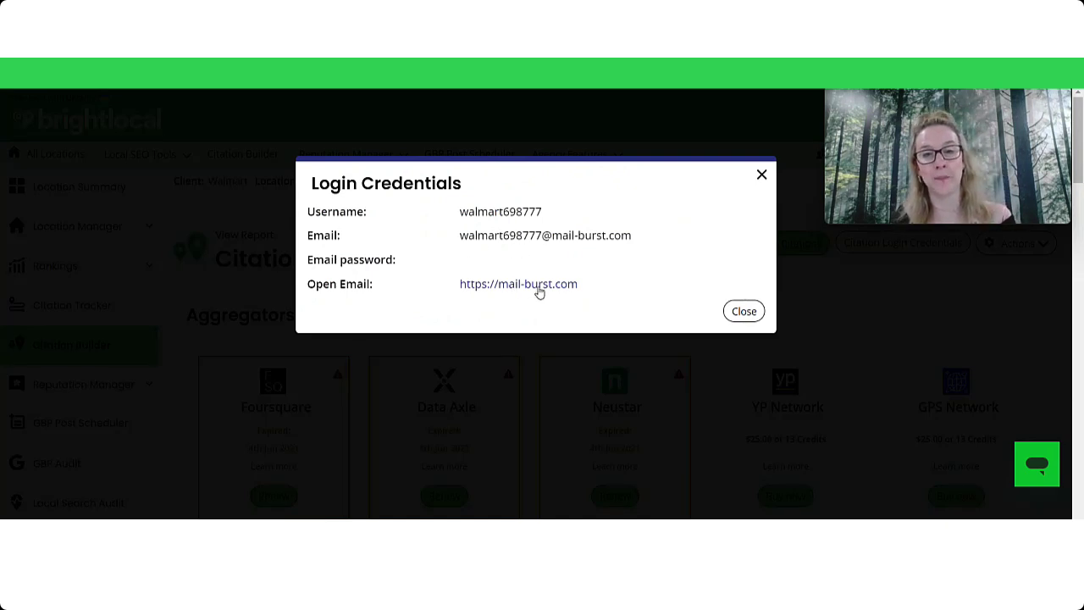
{"action": "left_click", "coordinate": [761, 173]}
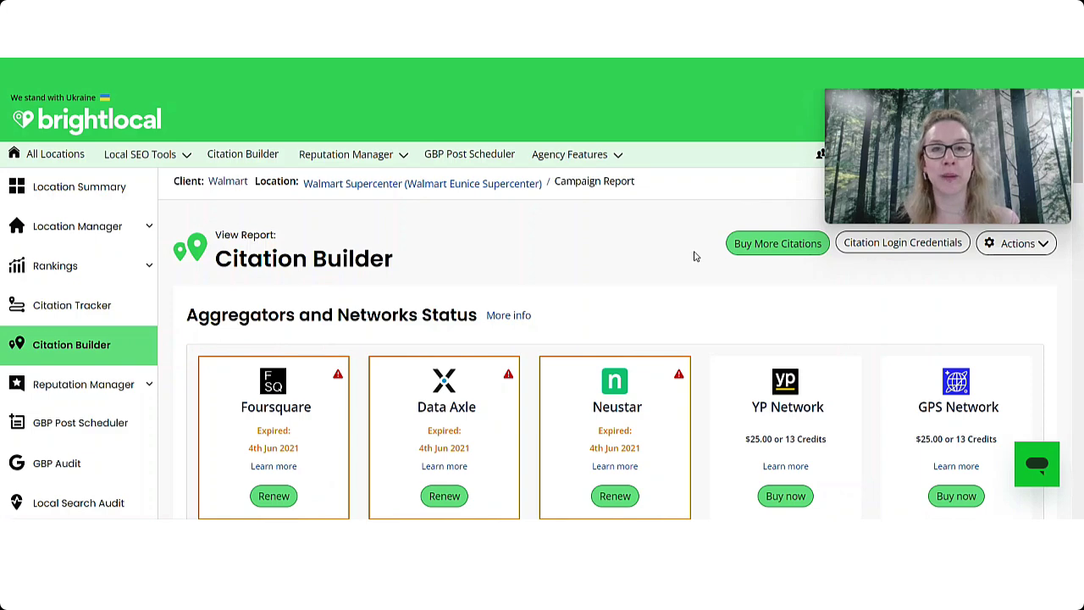
Examine the expiry dates and the renewal and purchase options for the aggregators and networks in the report.
{"action": "scroll", "coordinate": [526, 337], "scroll_direction": "down", "scroll_amount": 1}
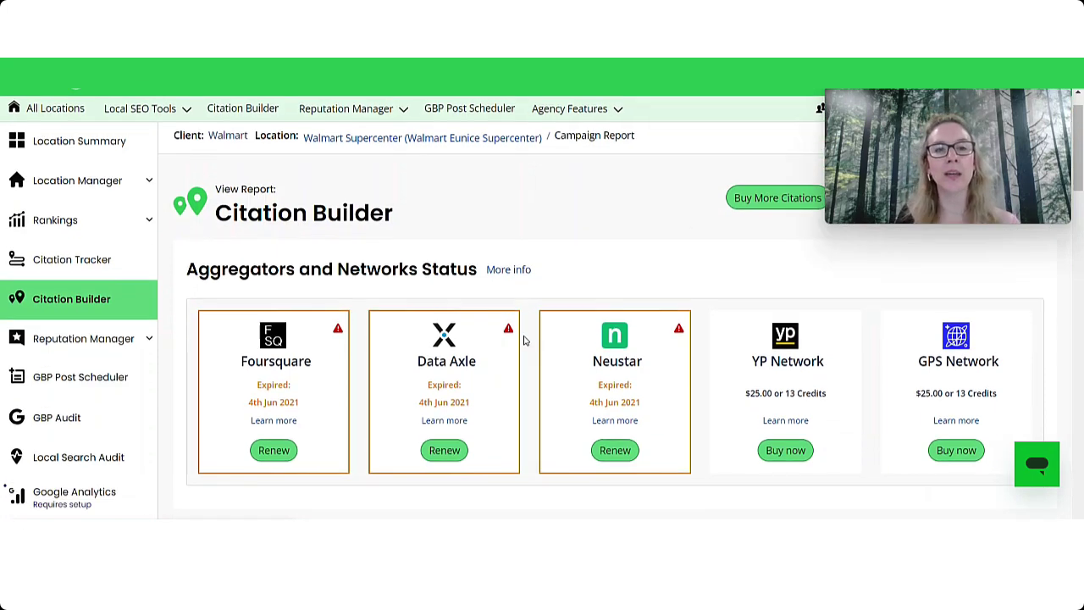
{"action": "scroll", "coordinate": [523, 340], "scroll_direction": "up", "scroll_amount": 1}
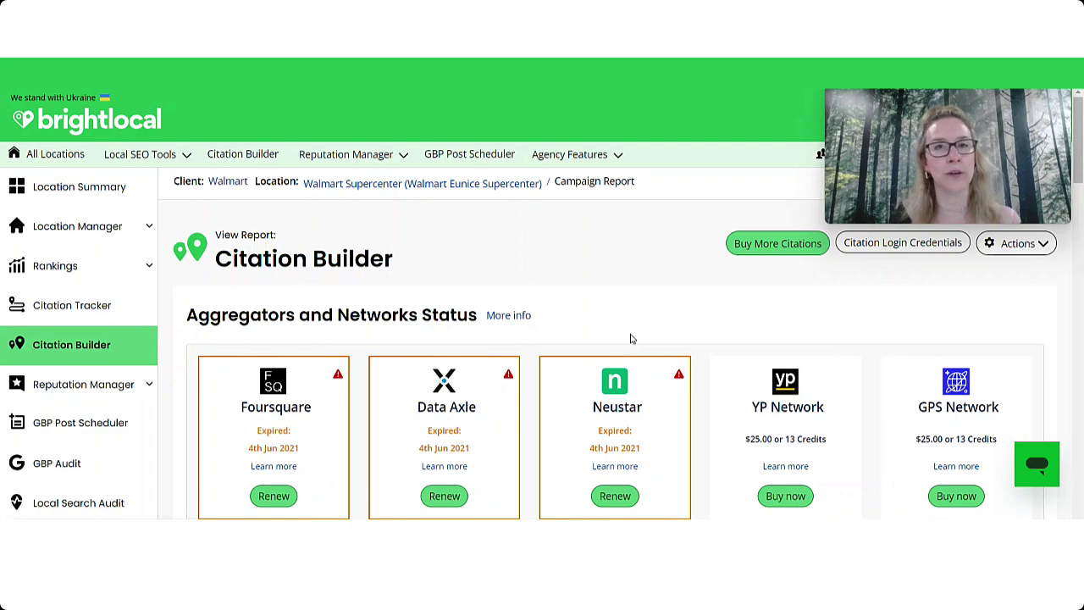
{"action": "scroll", "coordinate": [645, 325], "scroll_direction": "down", "scroll_amount": 2}
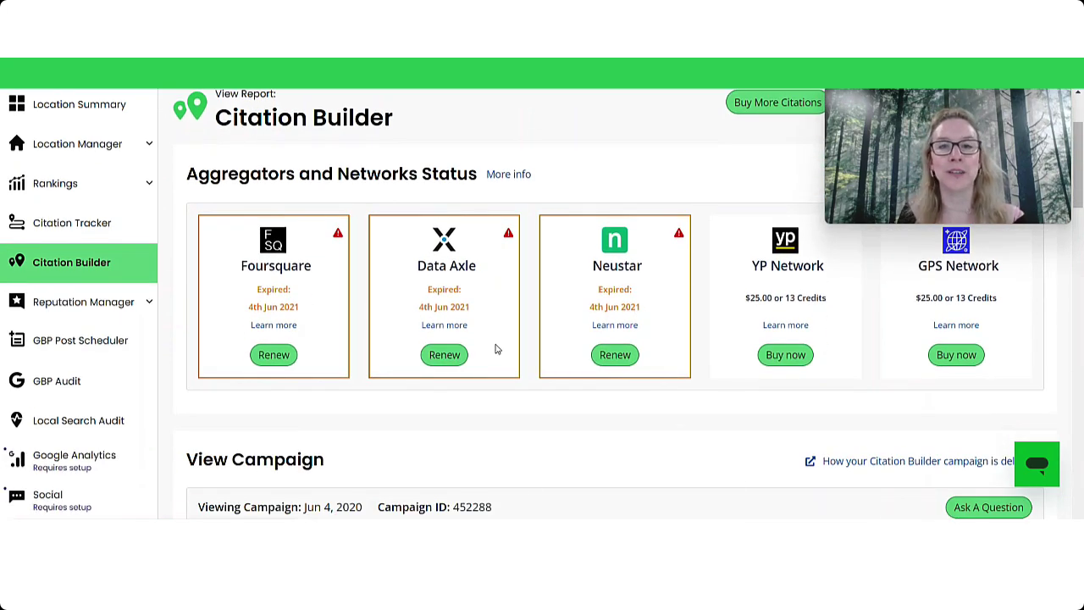
{"action": "scroll", "coordinate": [581, 411], "scroll_direction": "up", "scroll_amount": 2}
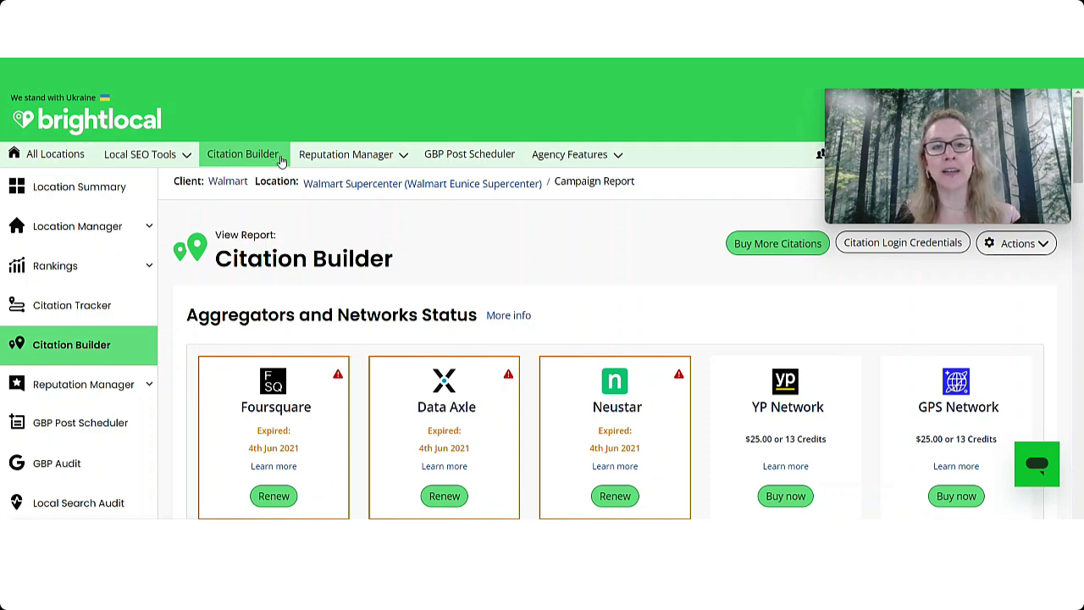
Open the Citation Builder overview of all locations and look through the listed campaigns.
{"action": "mouse_move", "coordinate": [187, 163]}
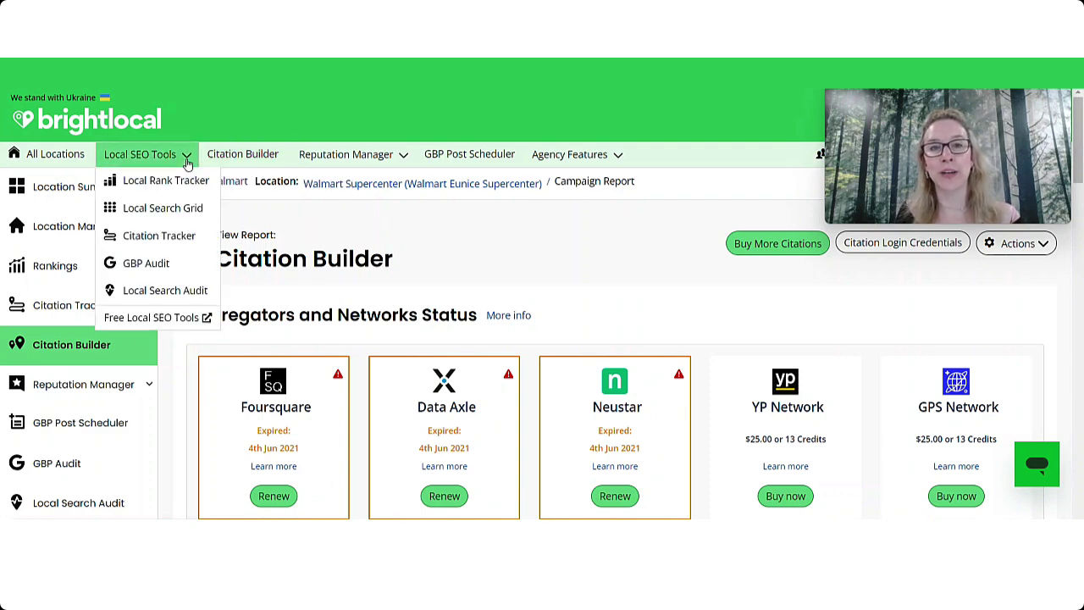
{"action": "left_click", "coordinate": [244, 155]}
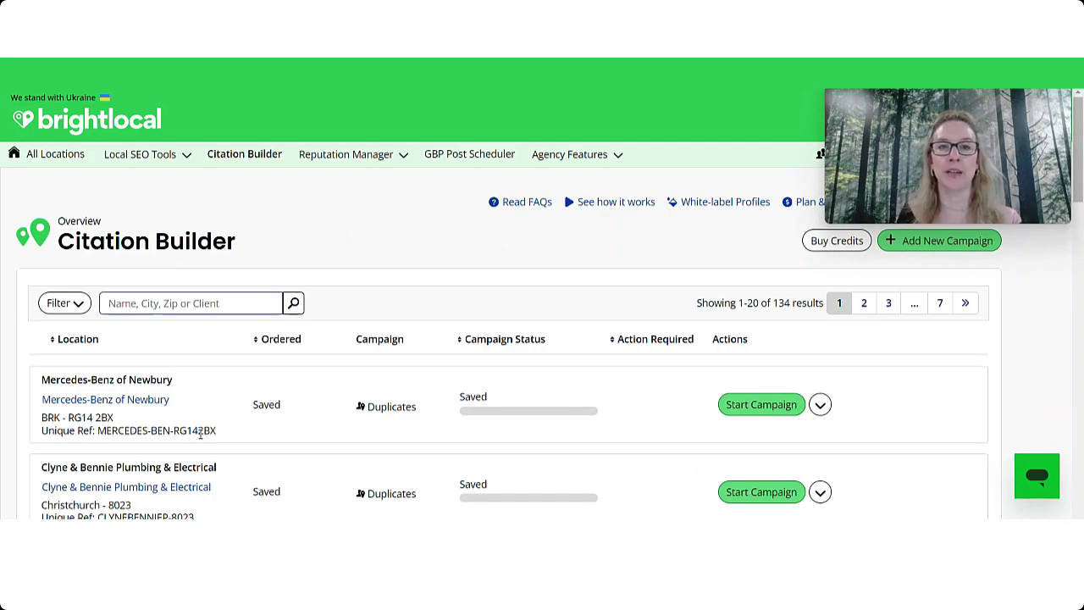
{"action": "scroll", "coordinate": [203, 435], "scroll_direction": "down", "scroll_amount": 3}
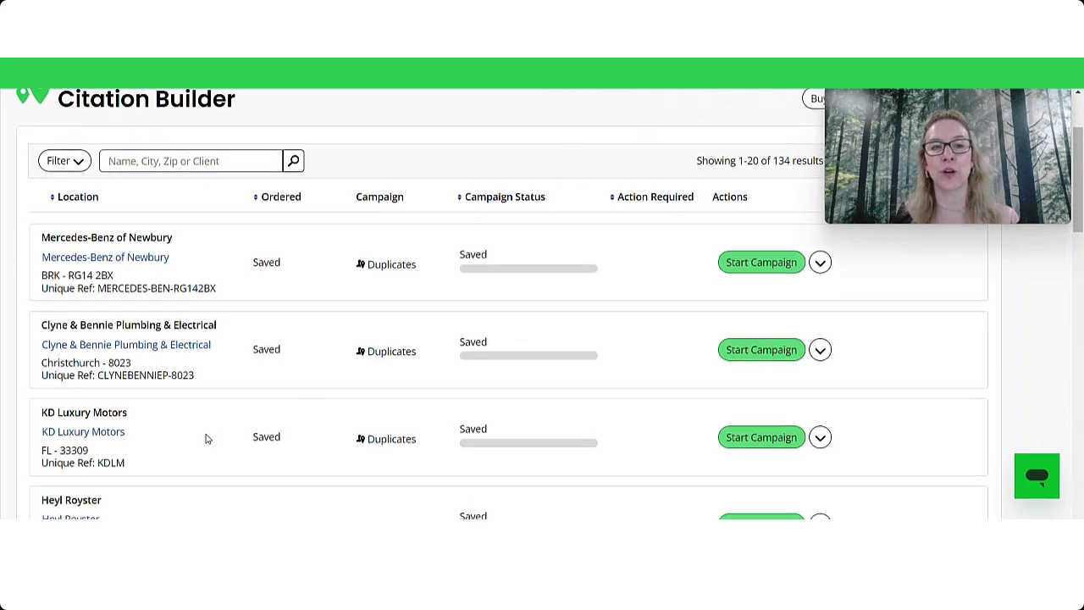
{"action": "scroll", "coordinate": [208, 442], "scroll_direction": "up", "scroll_amount": 3}
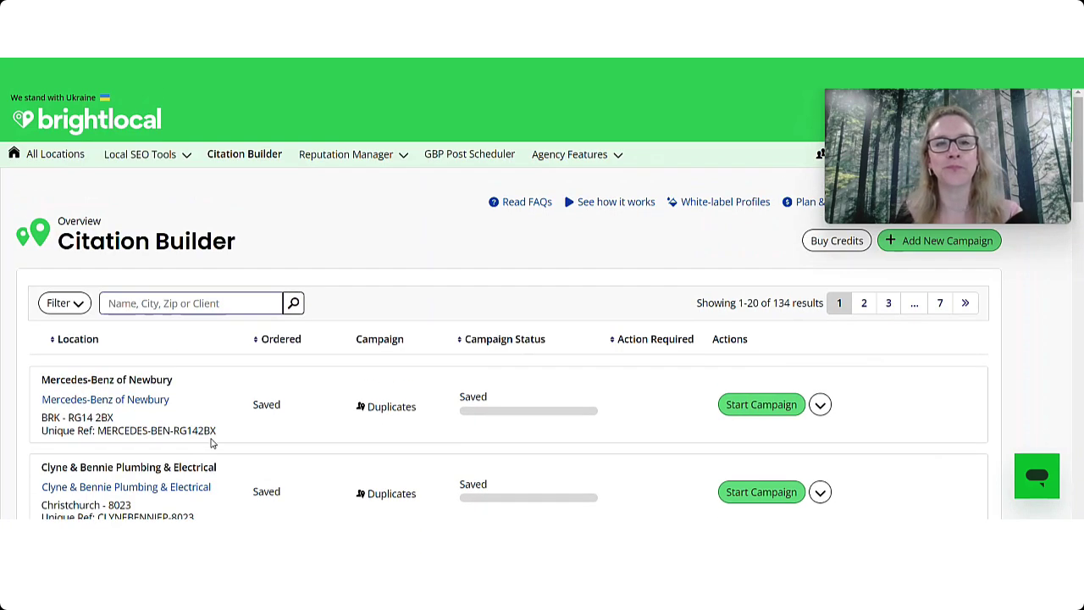